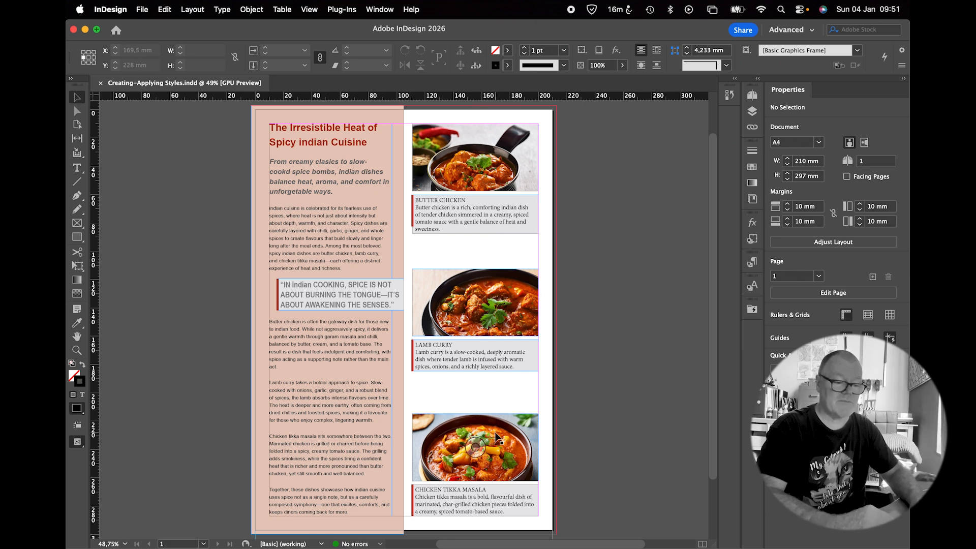
Review the existing object, paragraph and character styles in their panels
click(483, 360)
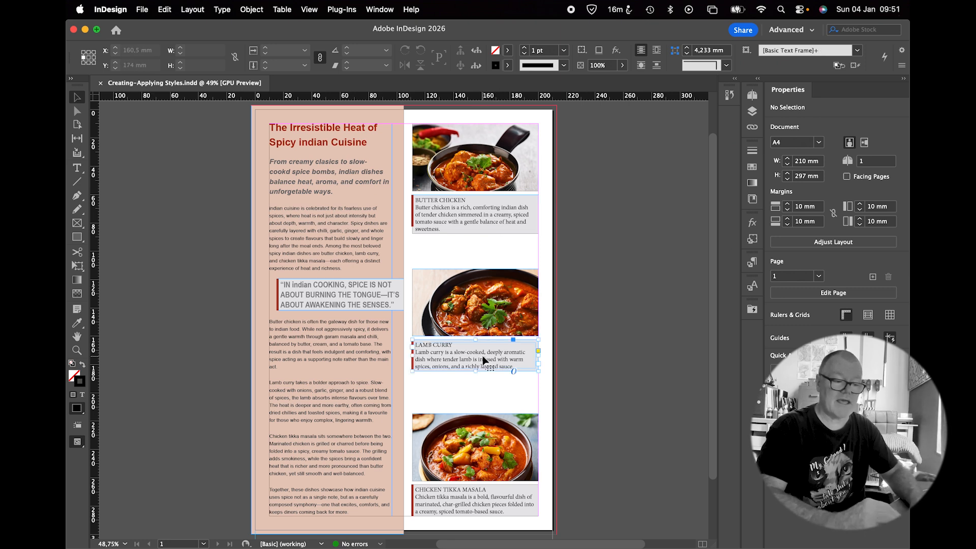
click(599, 279)
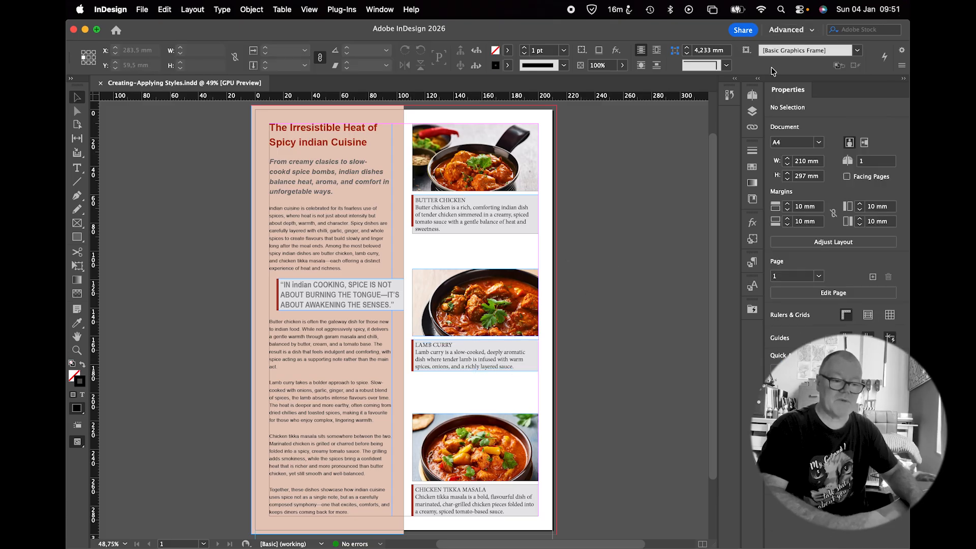
click(753, 246)
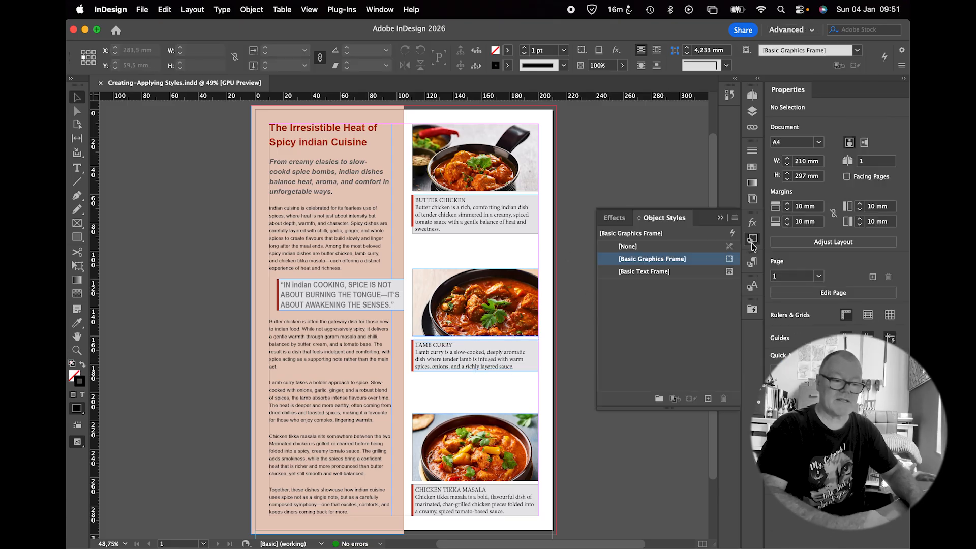
click(753, 262)
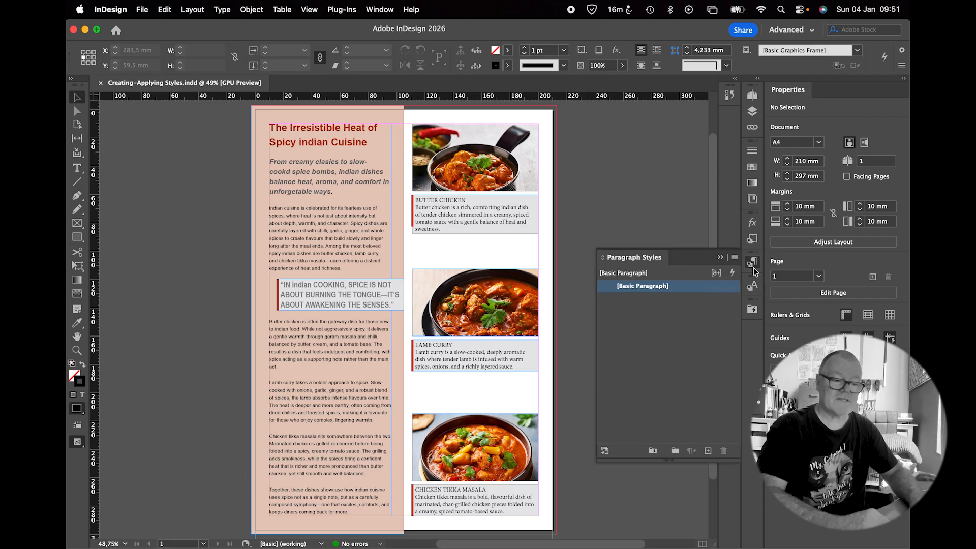
click(753, 286)
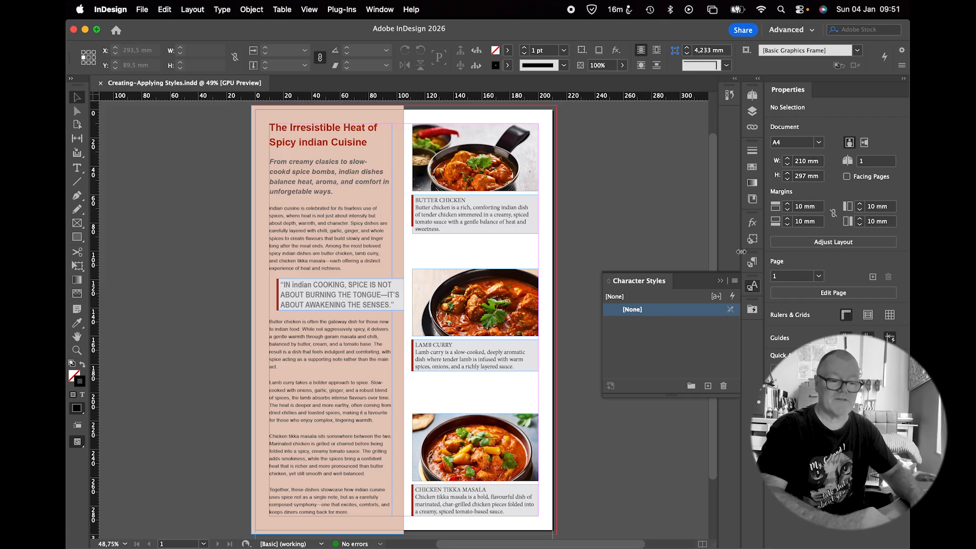
click(754, 243)
click(755, 262)
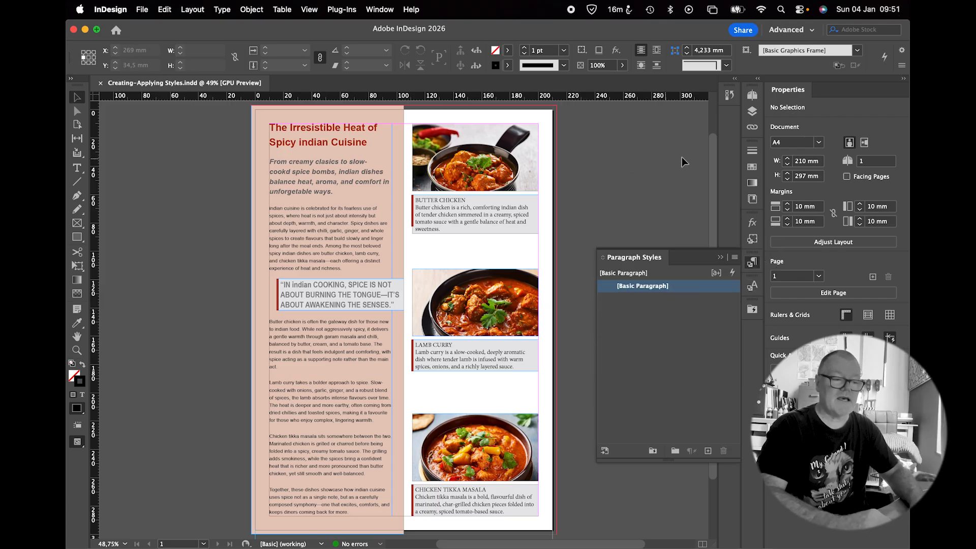
click(222, 9)
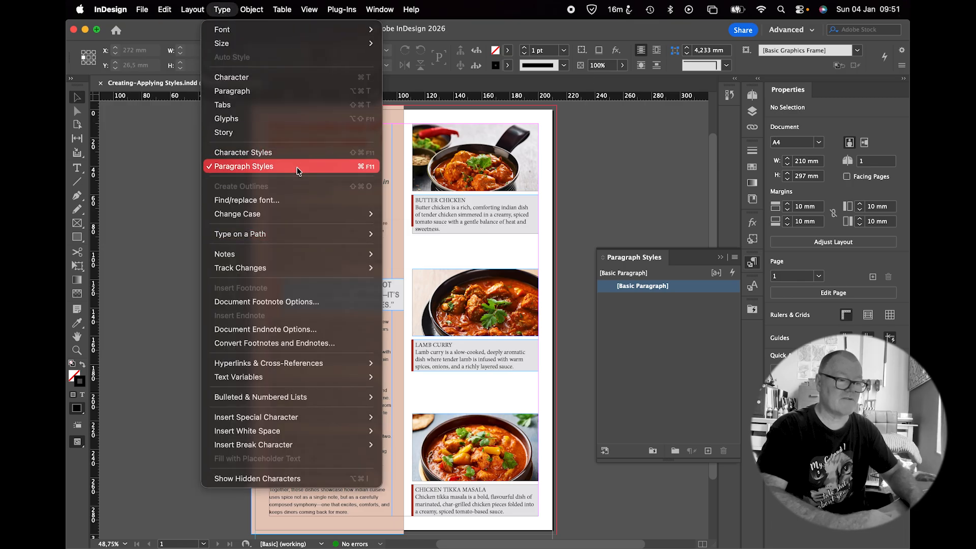
click(384, 12)
click(384, 12)
click(383, 12)
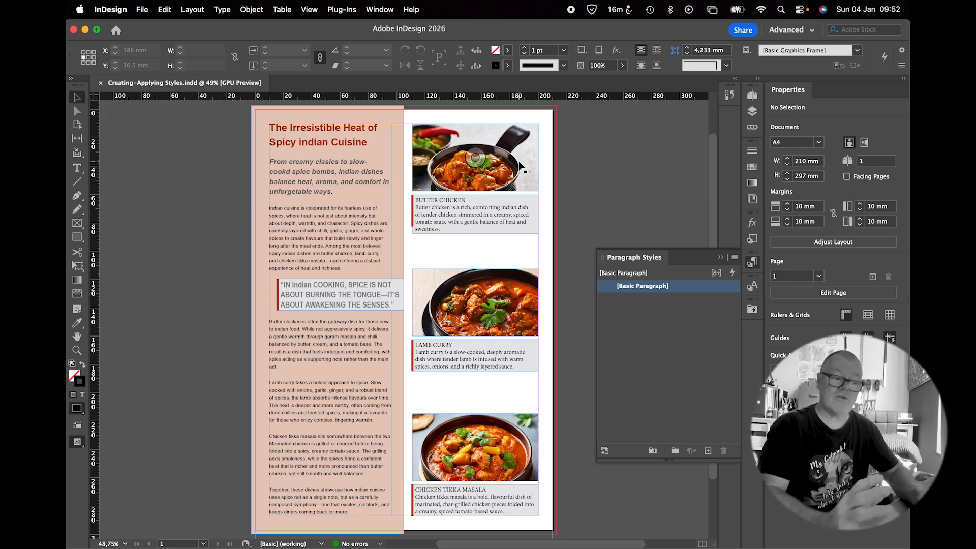
Give the Butter Chicken image frame a Black stroke
click(516, 162)
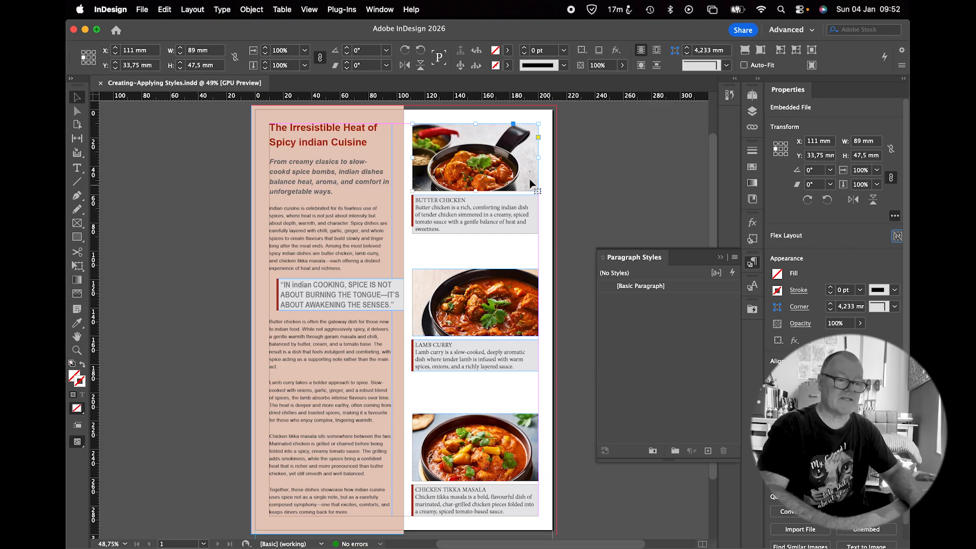
key(super+1)
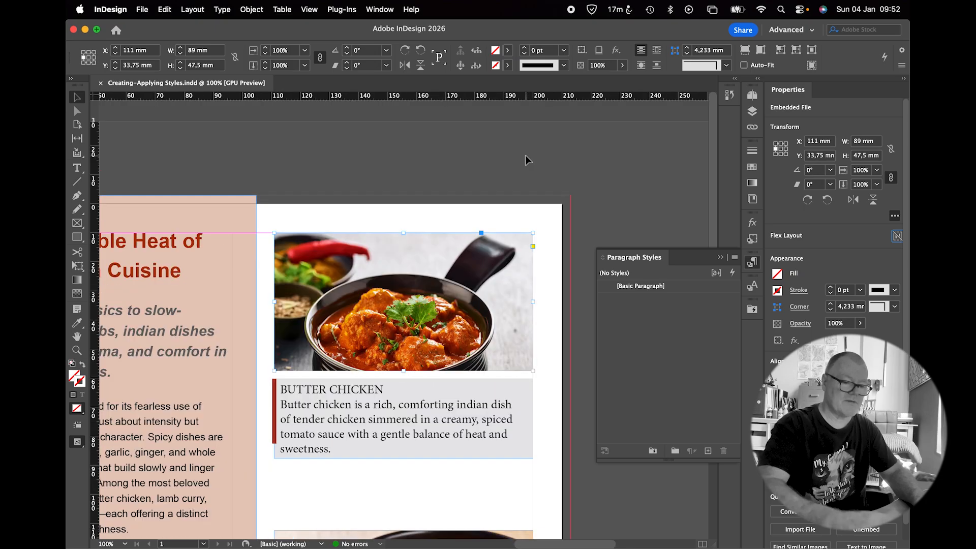
click(776, 291)
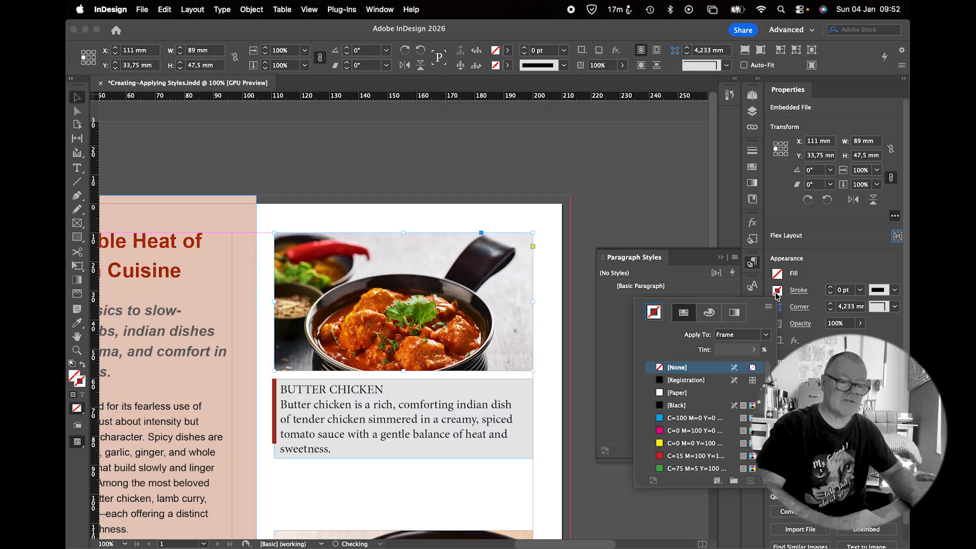
click(660, 406)
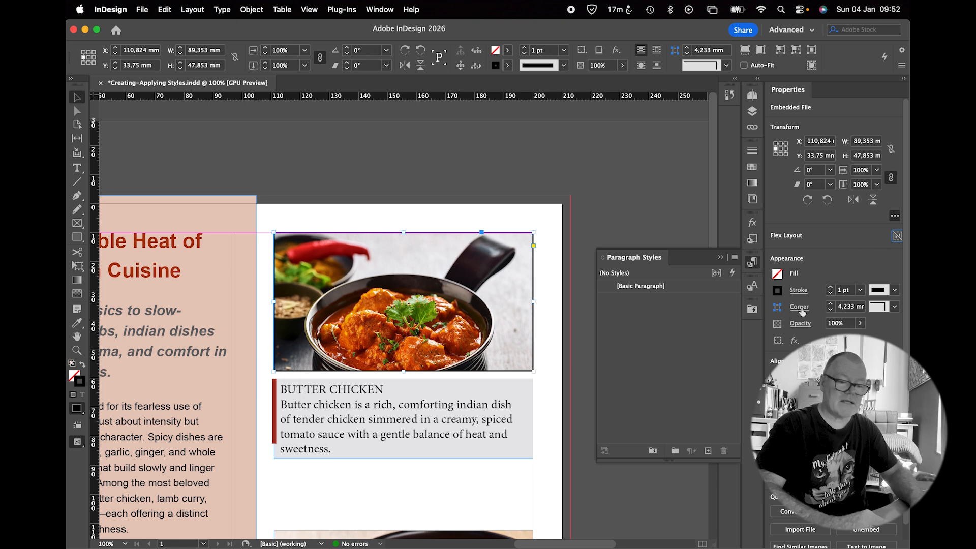
Round the Butter Chicken image frame's corners with a 6 mm corner size
click(898, 308)
click(859, 355)
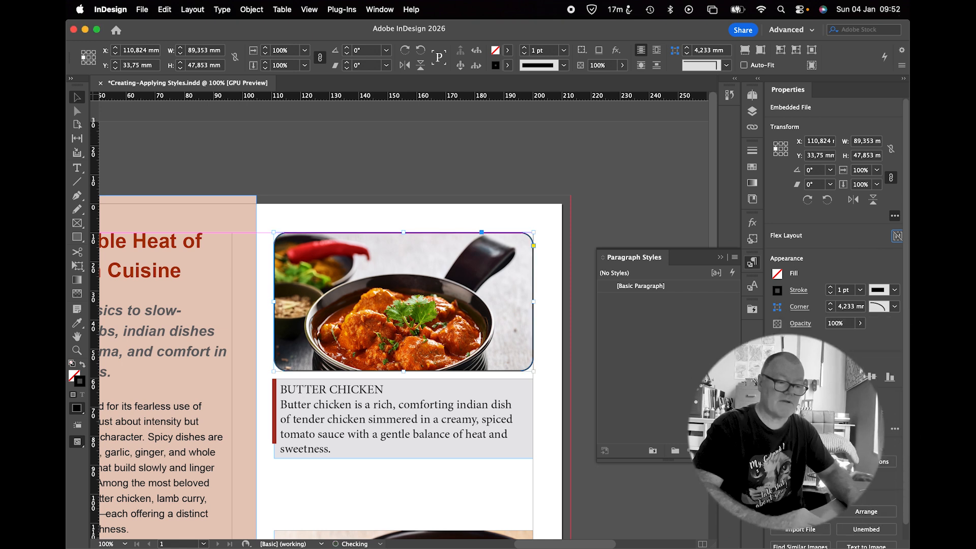
click(846, 307)
text(6)
key(Return)
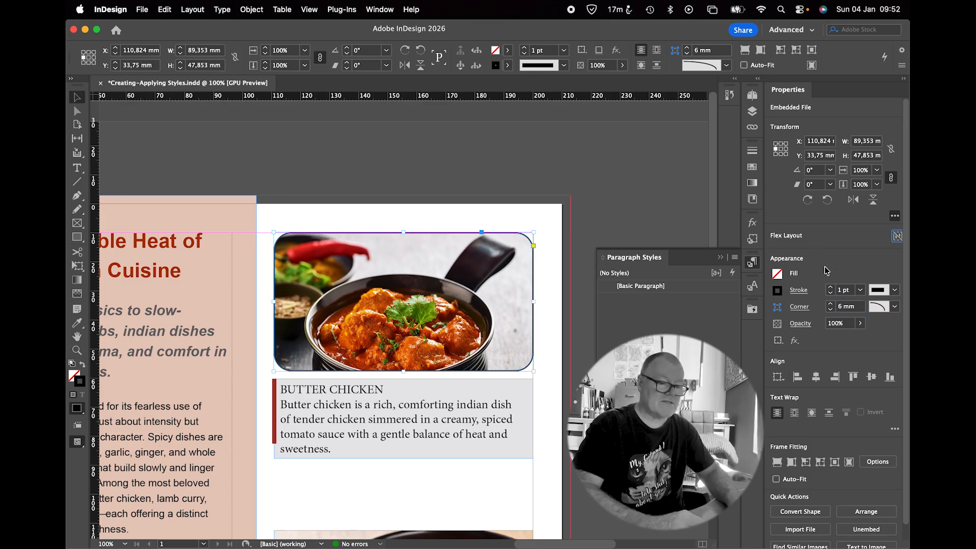
Add a drop shadow to the image frame with a 1 mm distance and a 180° angle
click(754, 223)
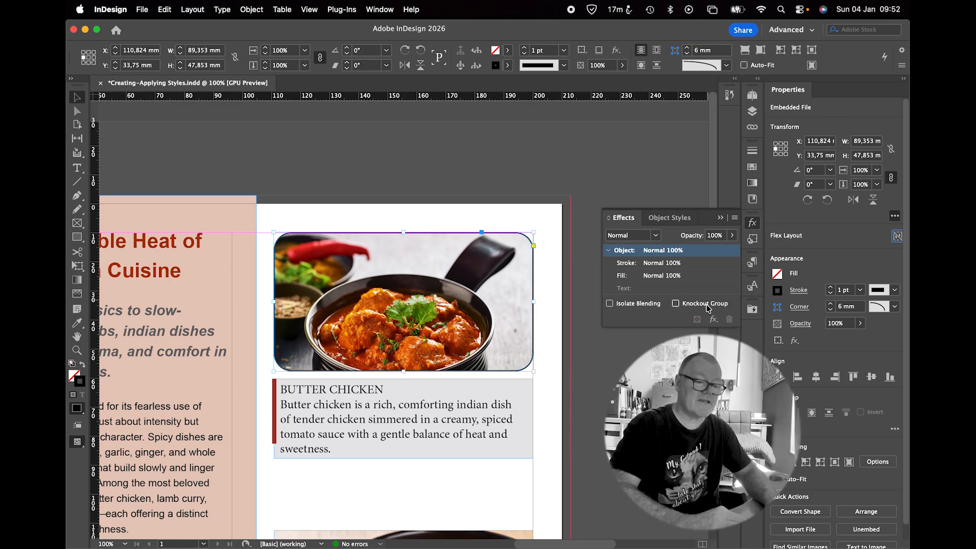
click(714, 319)
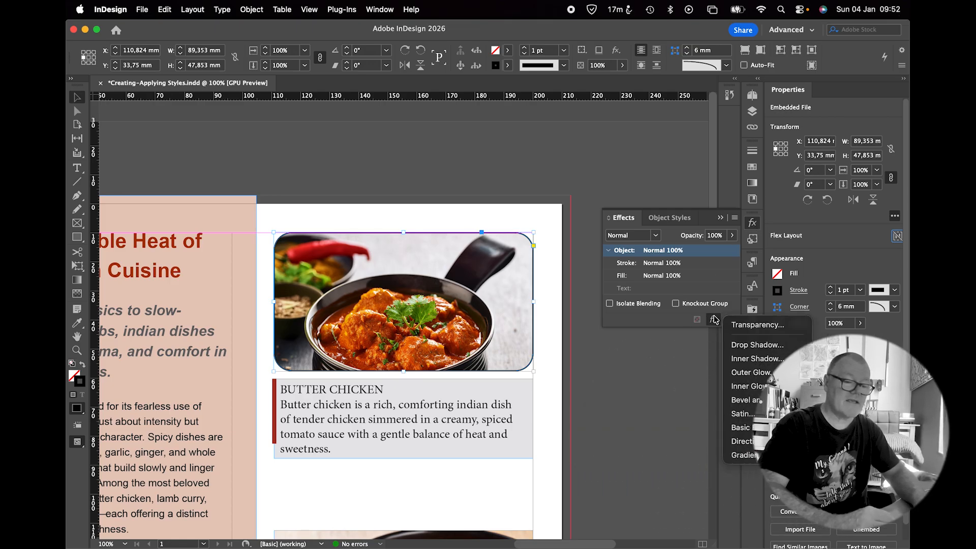
click(735, 345)
drag(400, 154, 580, 134)
click(491, 364)
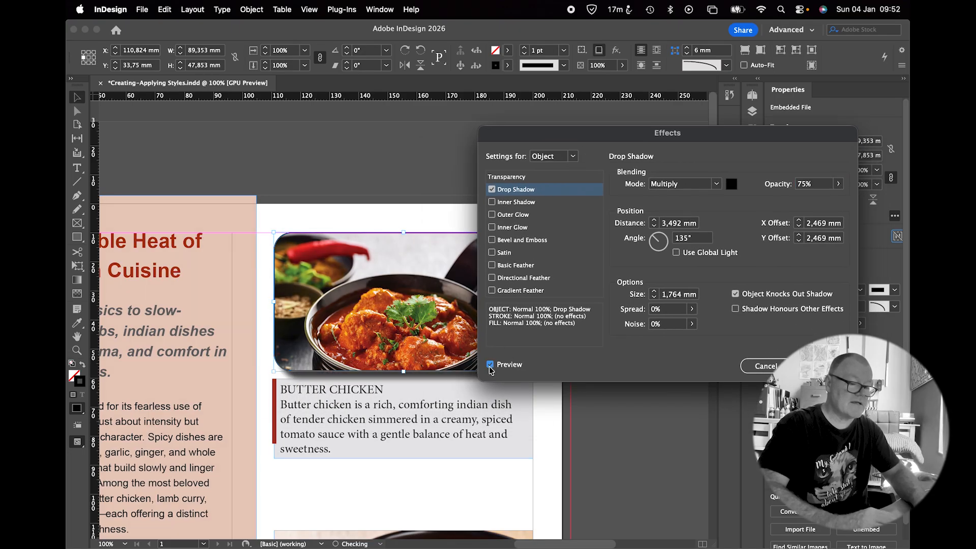
click(679, 227)
key(Down)
key(Down)
key(Down)
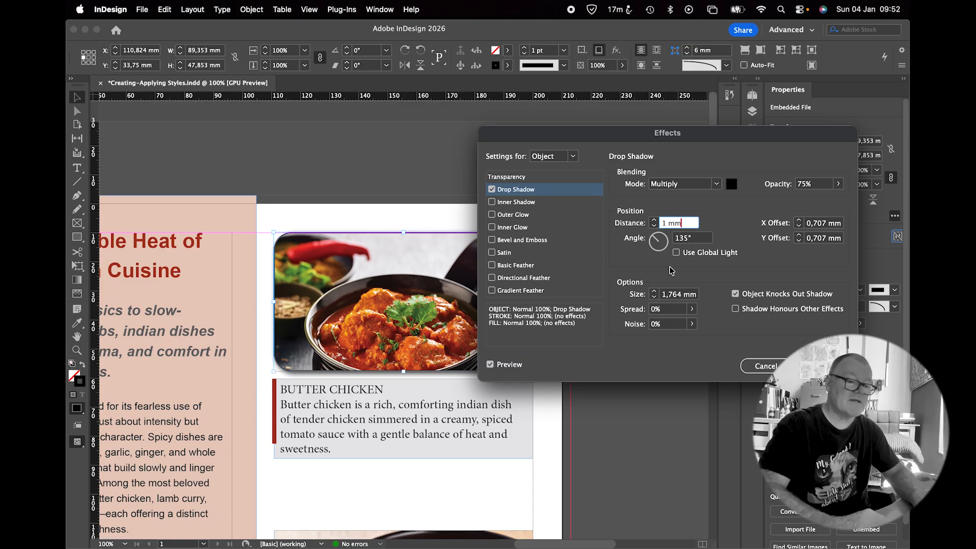
click(690, 239)
text(180)
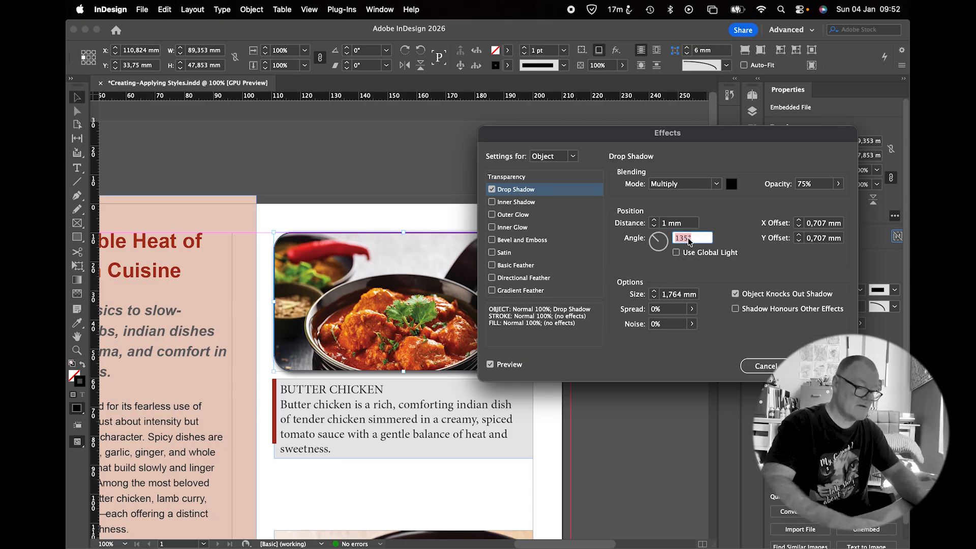
key(Tab)
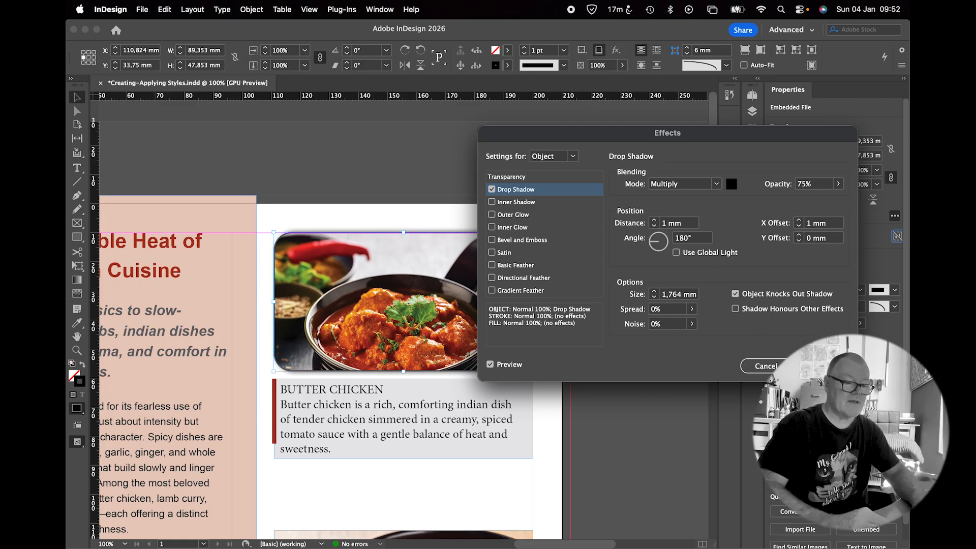
key(Return)
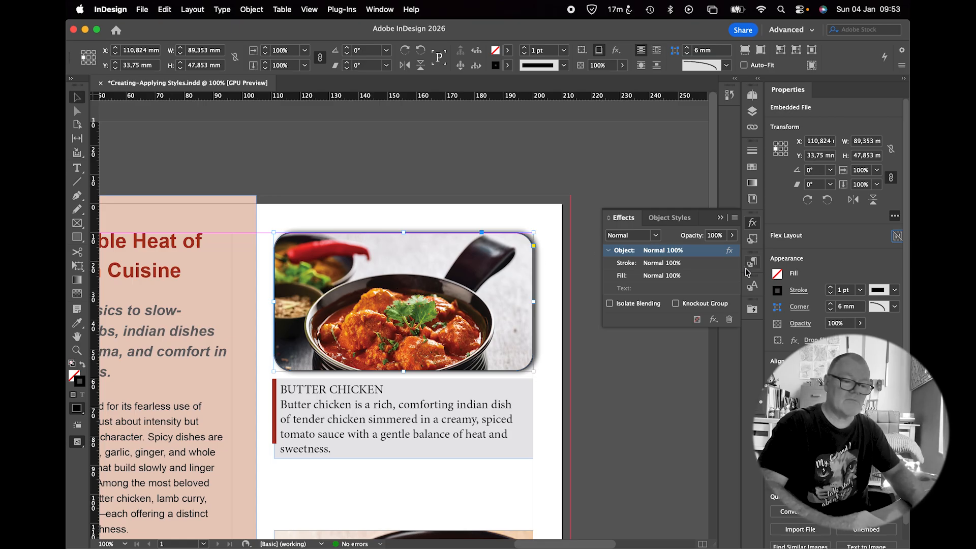
Create a new object style from the formatted image frame and name it Image Frames
click(753, 243)
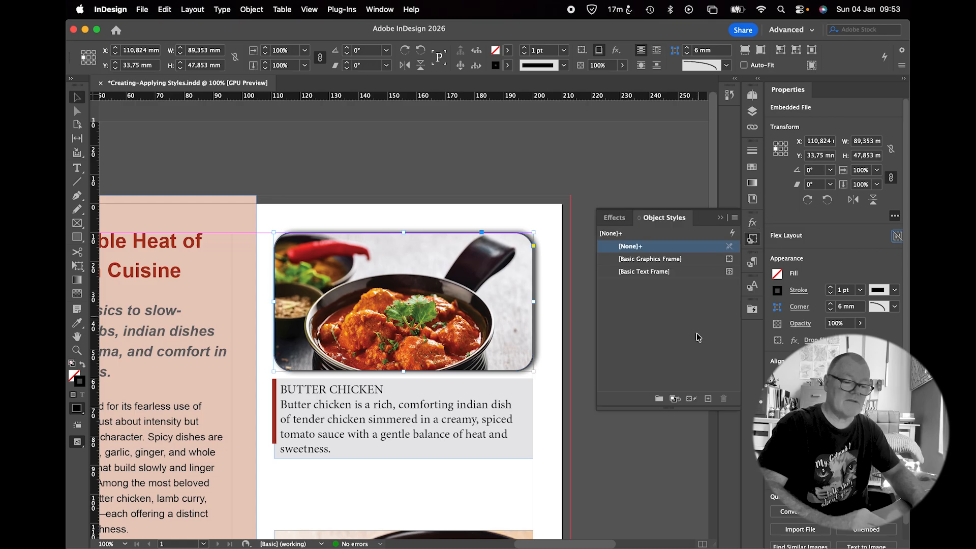
click(708, 400)
click(643, 286)
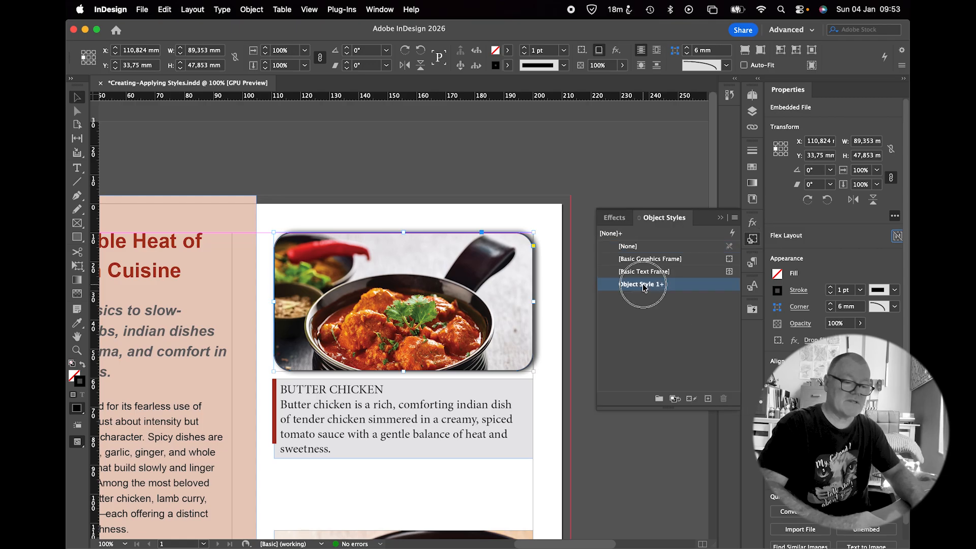
double_click(644, 287)
text(Image Frames)
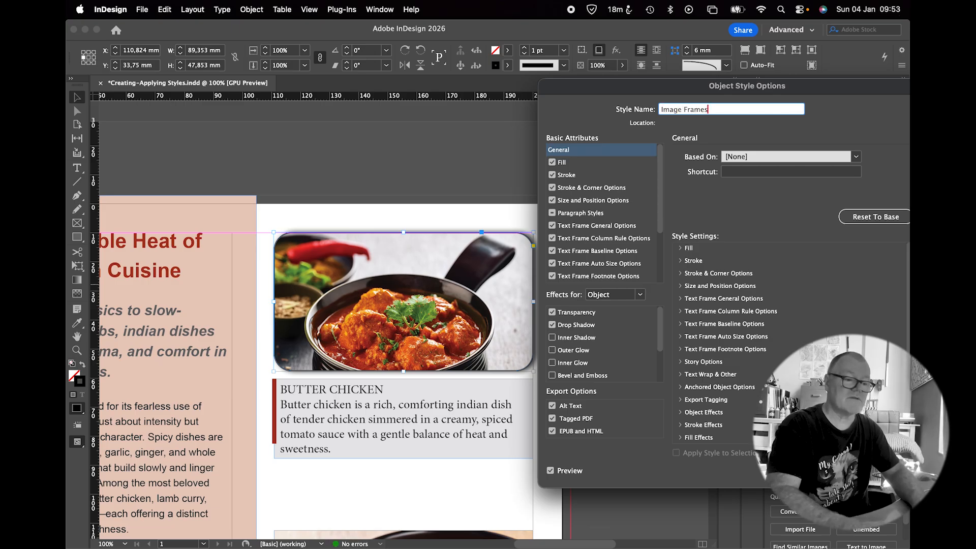
key(Return)
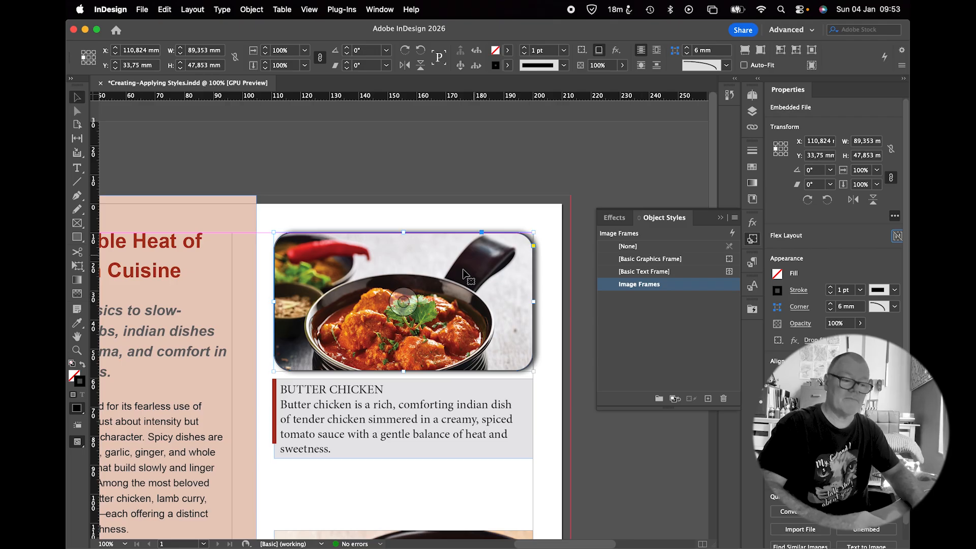
click(686, 290)
click(665, 287)
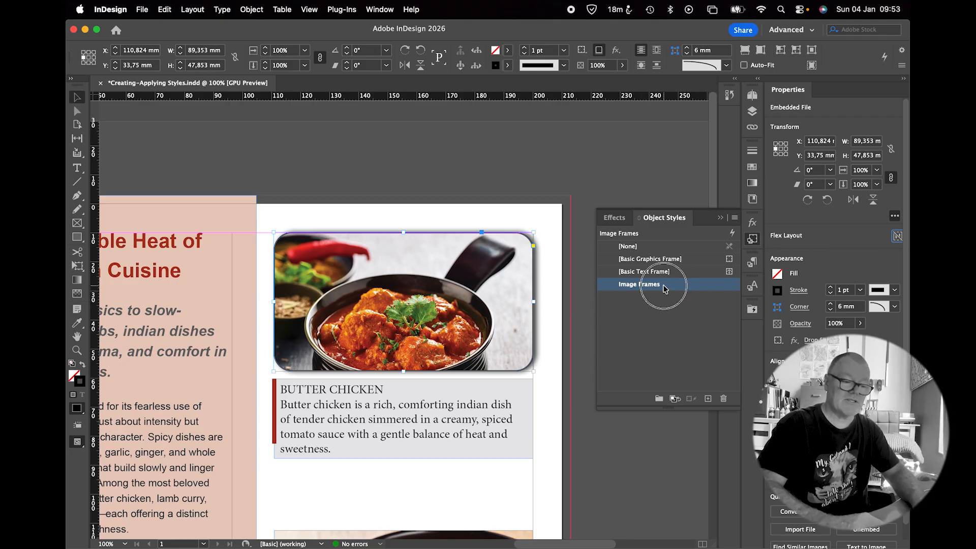
key(Return)
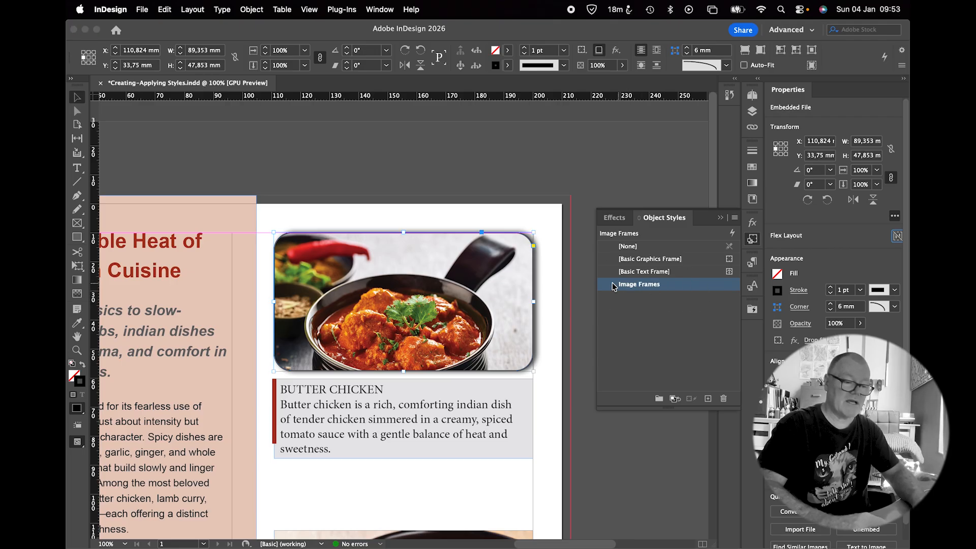
Apply the Image Frames object style to the Lamb Curry and Chicken Tikka Masala image frames
scroll(438, 264, down, 5)
scroll(438, 260, down, 4)
scroll(407, 265, up, 3)
click(378, 259)
click(639, 286)
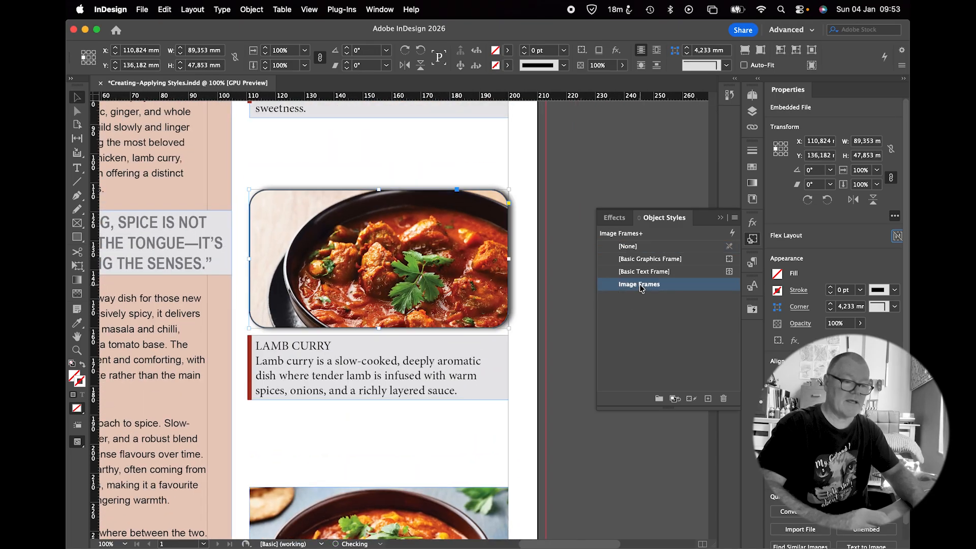
scroll(534, 263, down, 6)
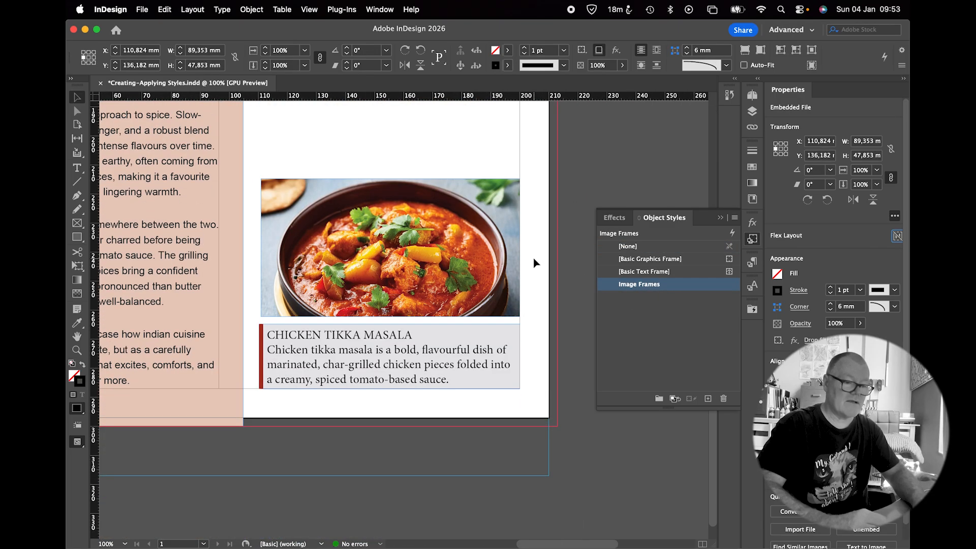
click(501, 239)
click(610, 285)
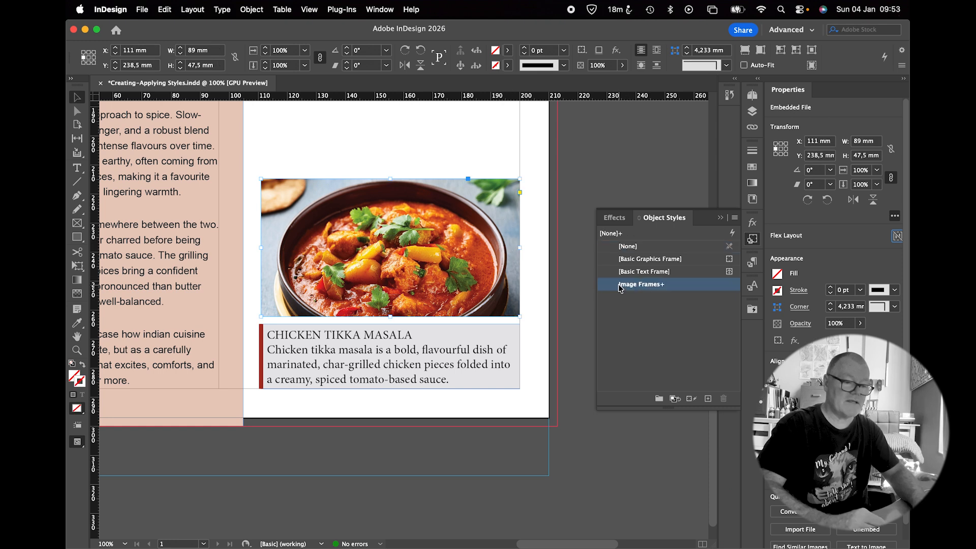
Set the Butter Chicken caption heading's font to Arial Bold
scroll(555, 250, up, 5)
scroll(555, 250, up, 6)
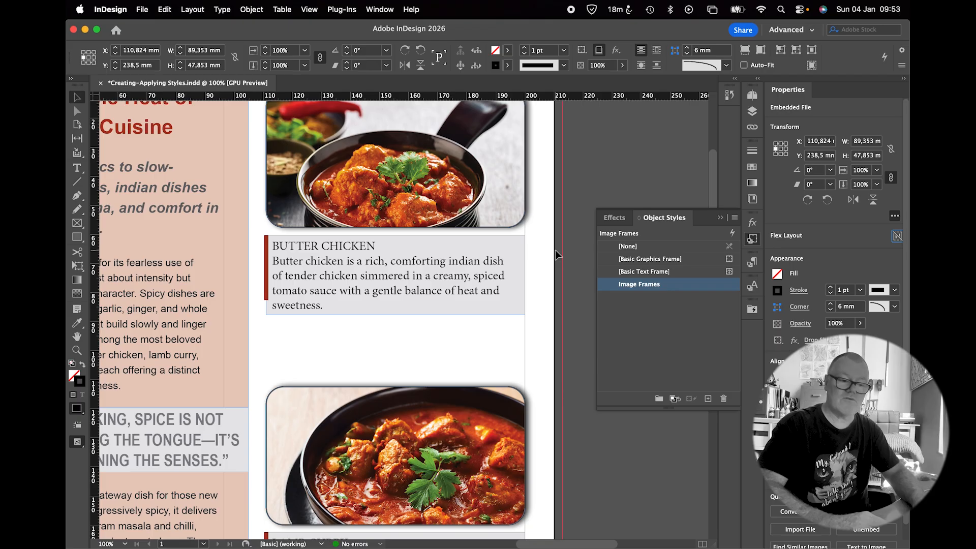
click(347, 266)
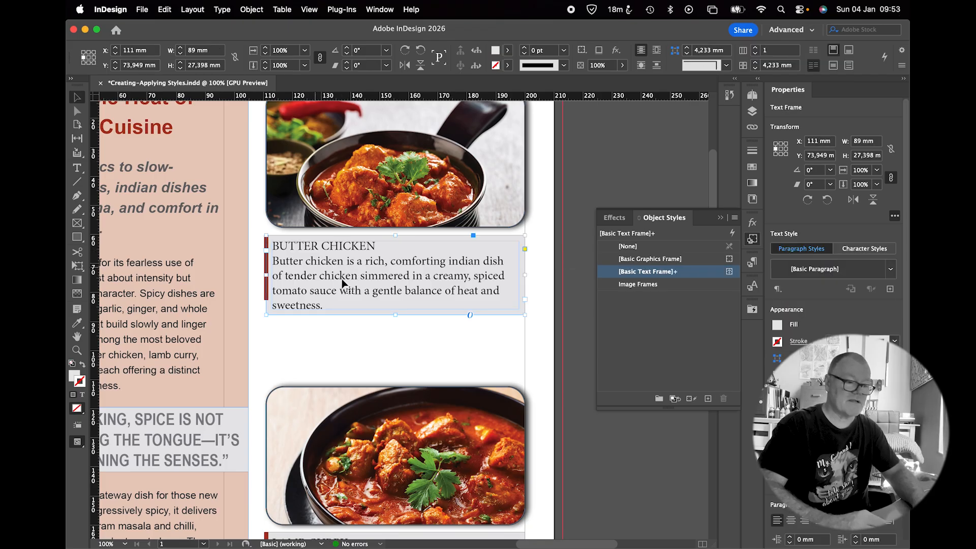
scroll(343, 269, up, 5)
scroll(351, 252, down, 5)
double_click(345, 251)
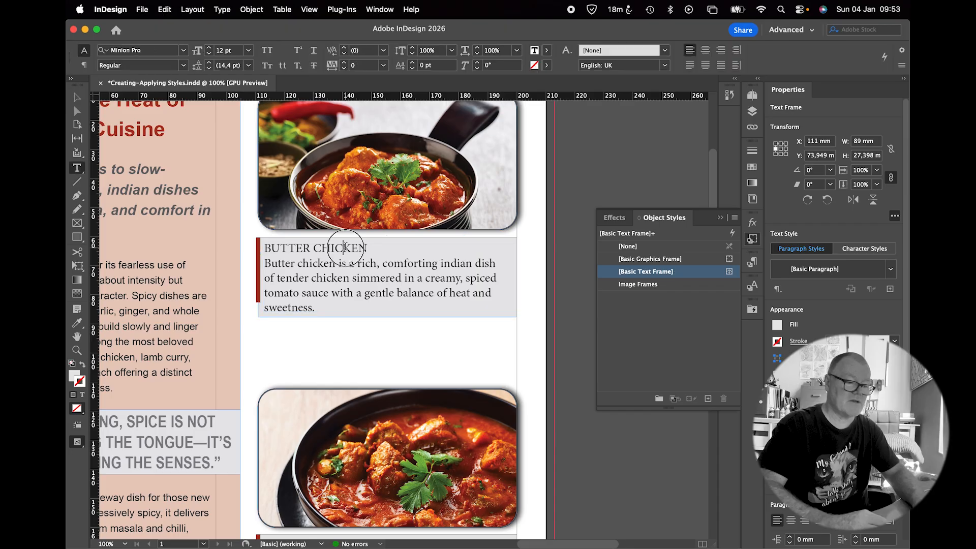
drag(367, 248, 262, 248)
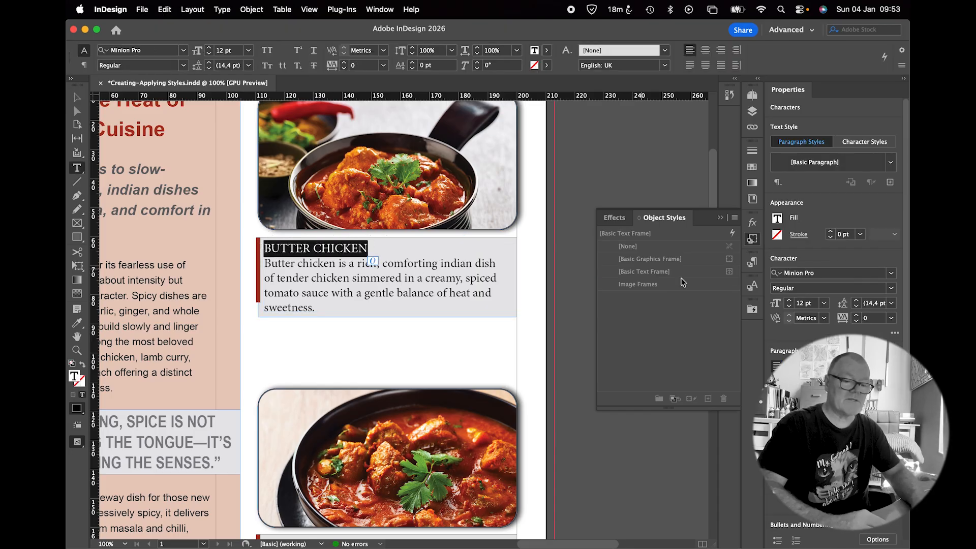
double_click(810, 273)
triple_click(812, 273)
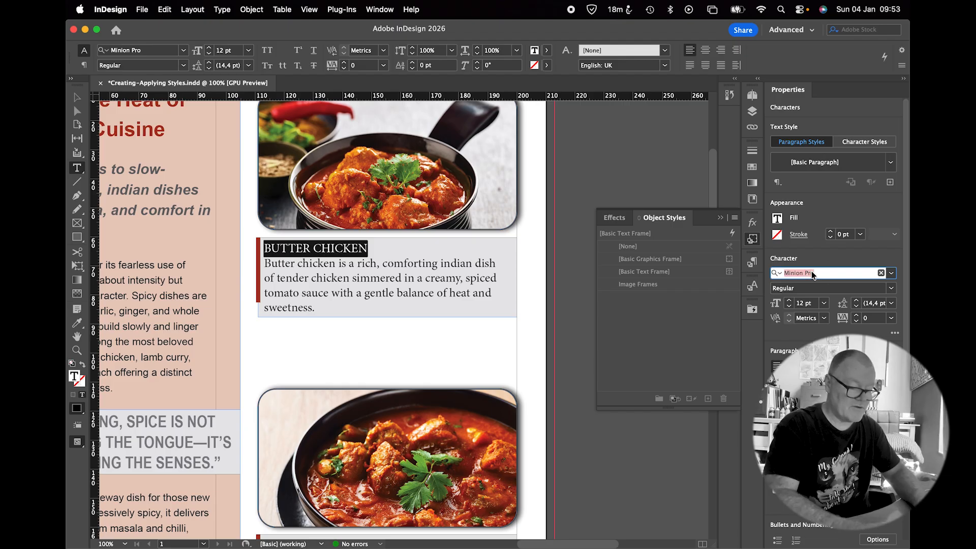
text(aria)
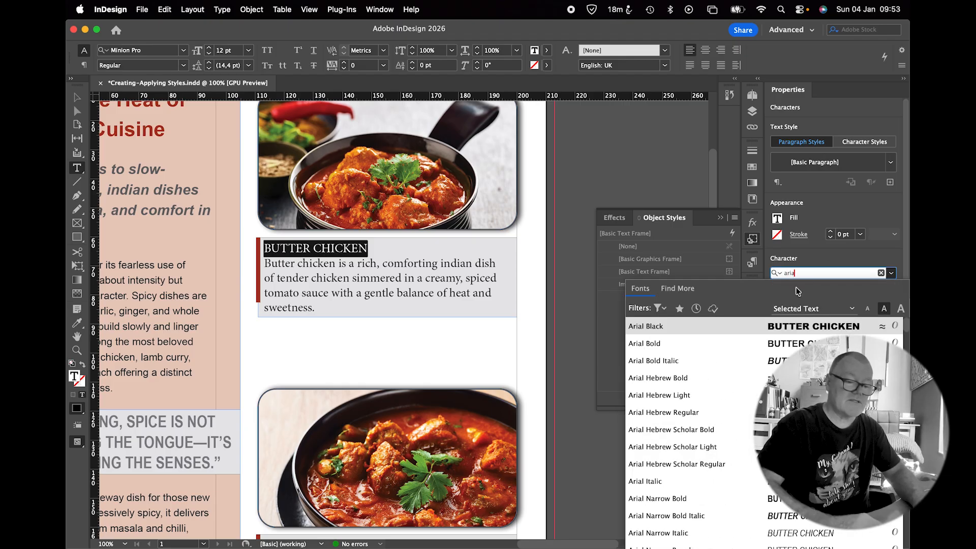
click(697, 343)
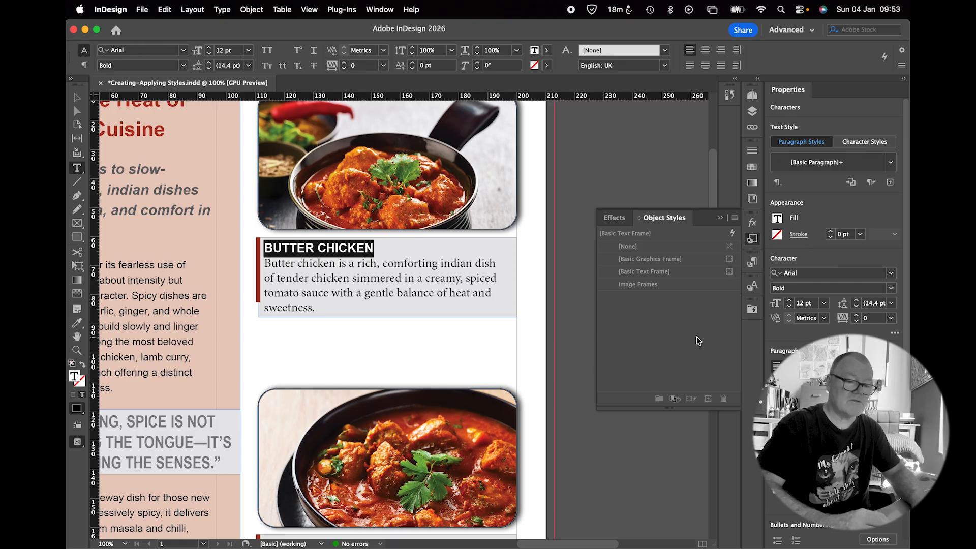
Apply a 60% tint to the heading's text fill colour
click(778, 218)
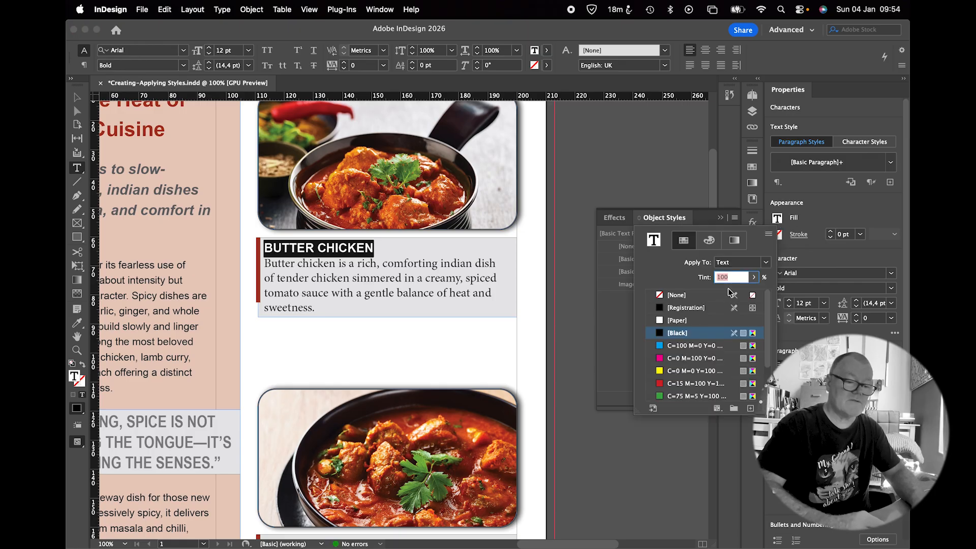
text(60)
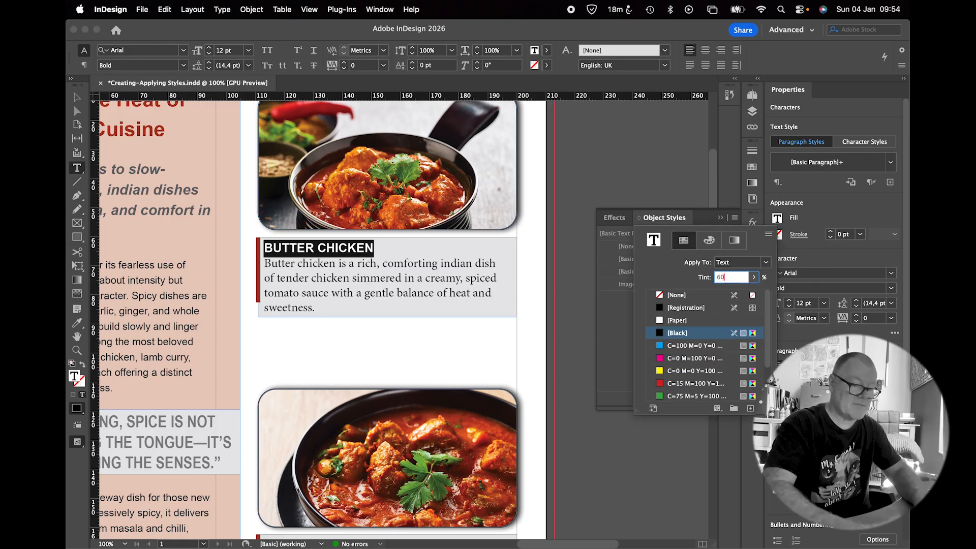
key(Return)
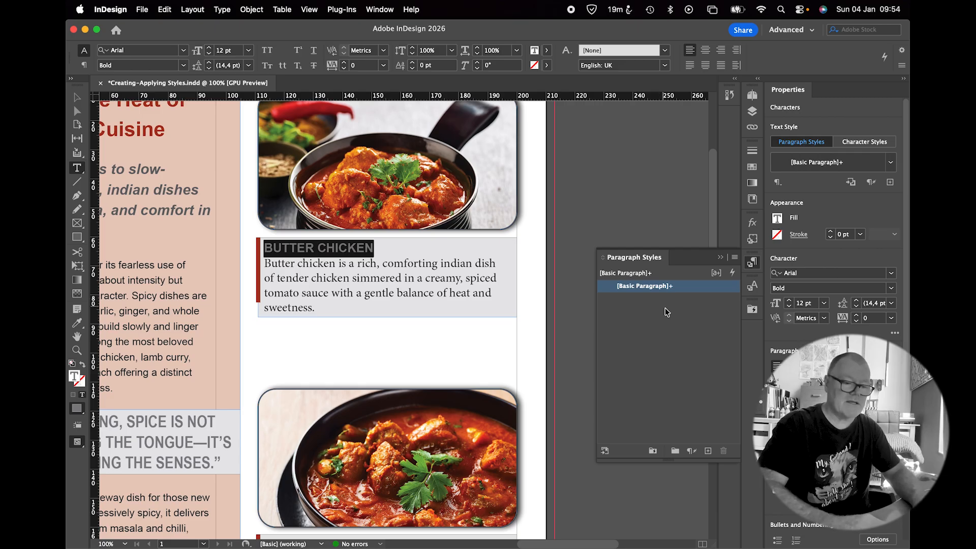
Create a new paragraph style from the formatted heading and name it Caption Headings
click(707, 451)
double_click(643, 300)
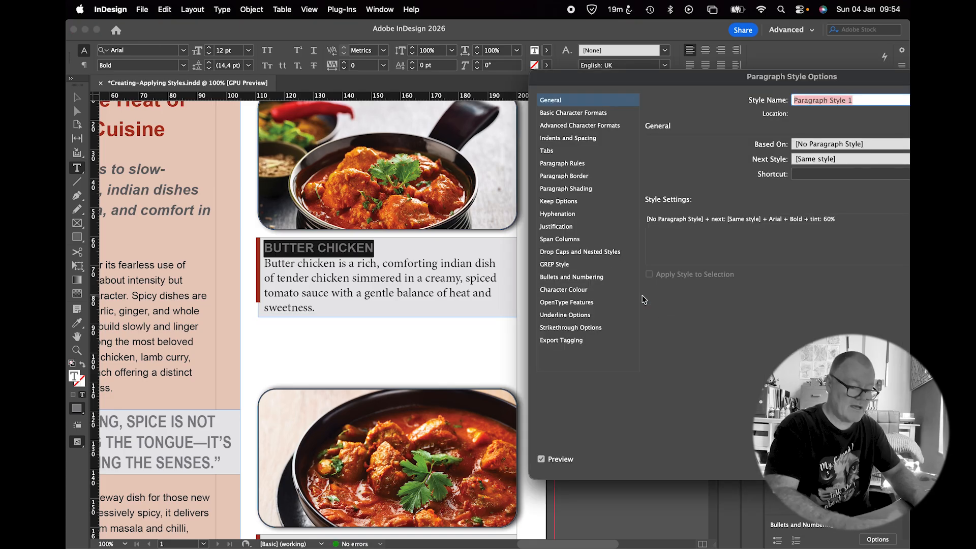
text(Catpti)
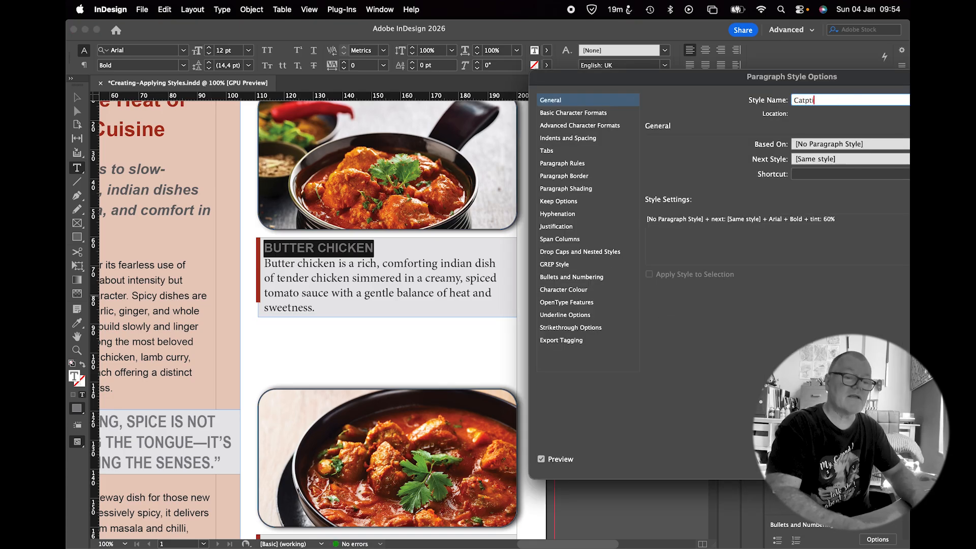
text(on Heading)
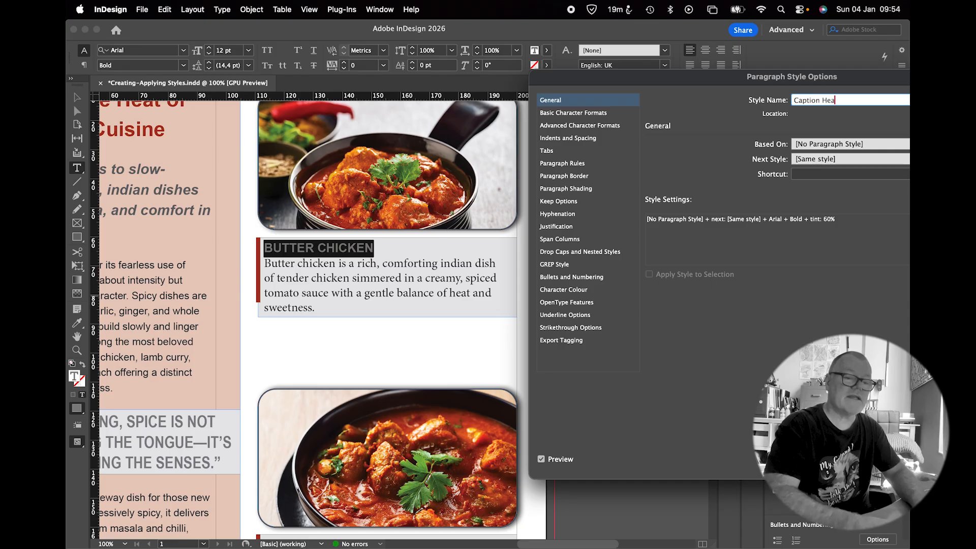
drag(775, 77, 649, 77)
key(Return)
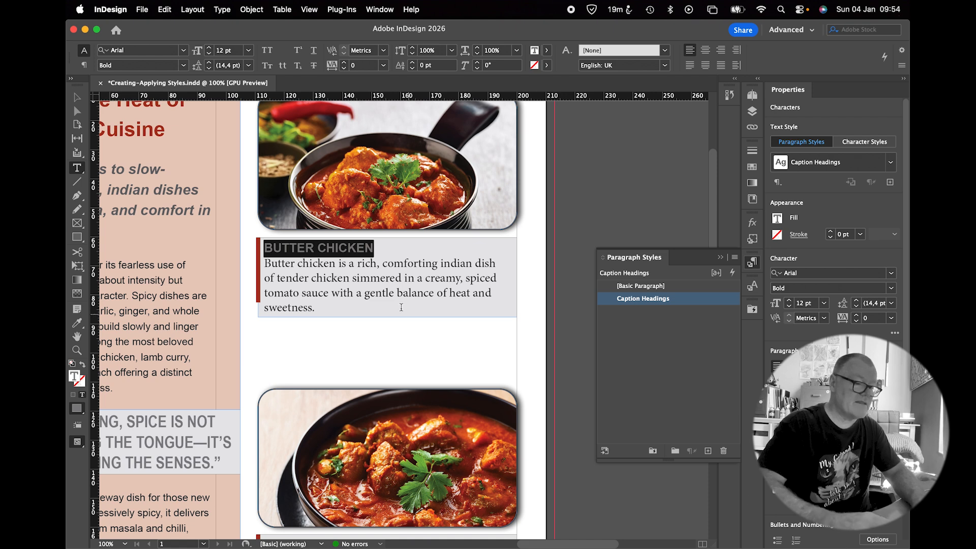
Set the Butter Chicken description text's font to Arial Italic
click(329, 305)
drag(329, 305, 245, 264)
click(840, 274)
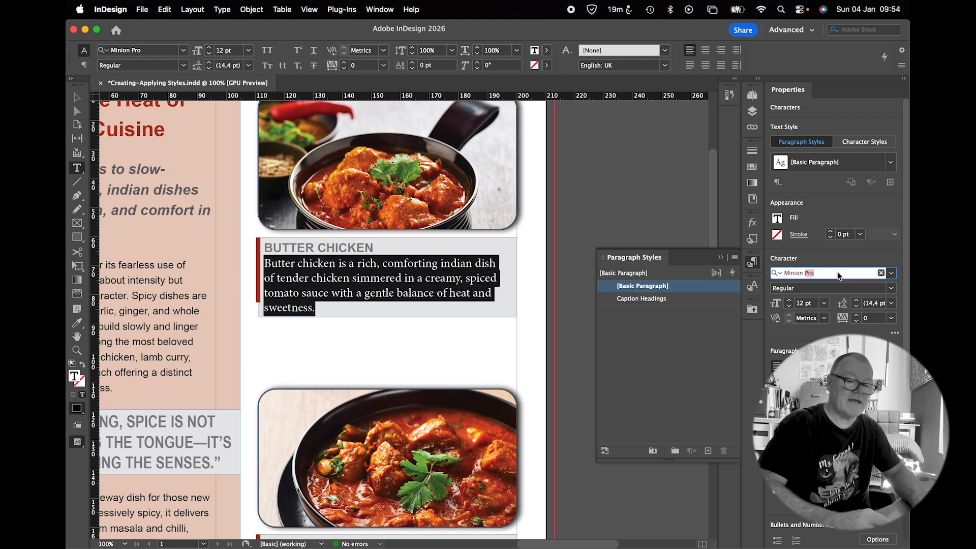
text(arial)
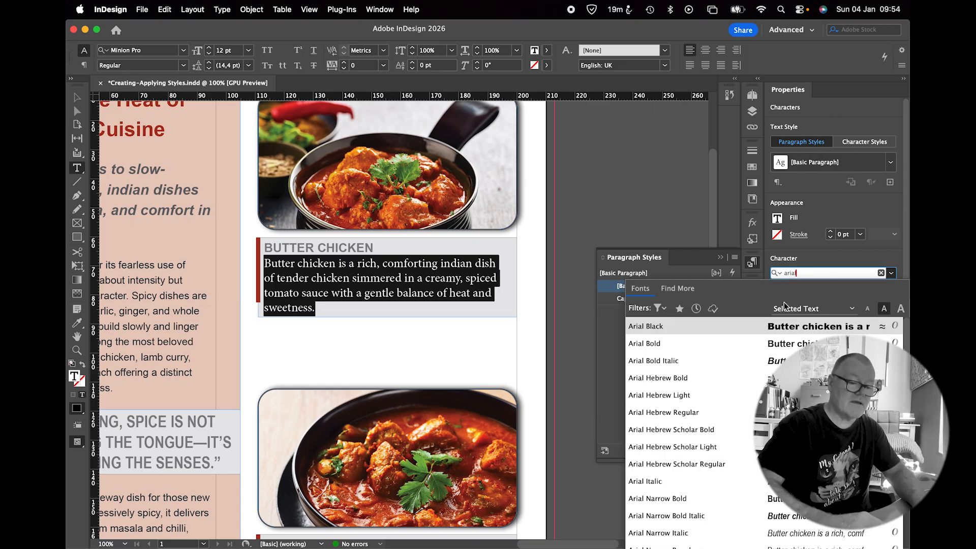
click(661, 481)
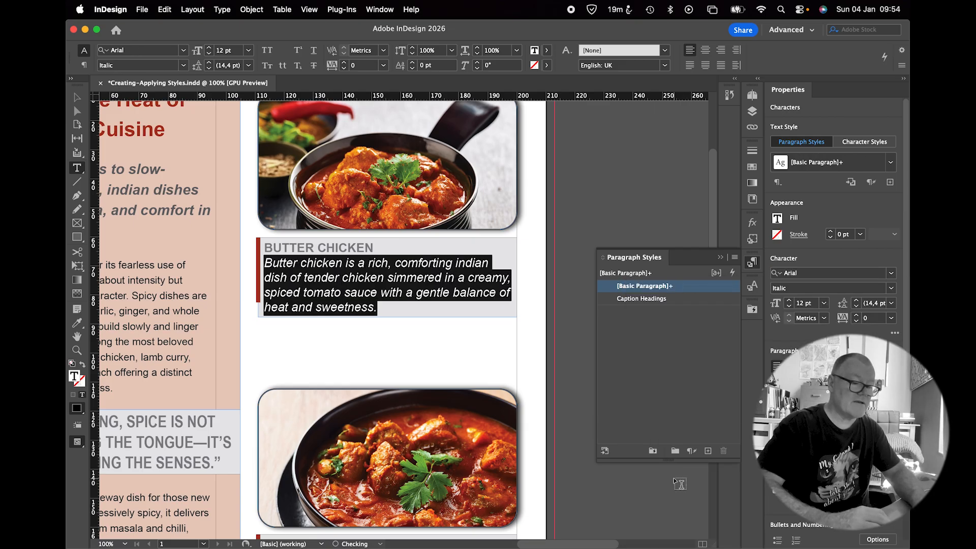
Set the description text's size to 10 pt and its leading to 14 pt
click(789, 307)
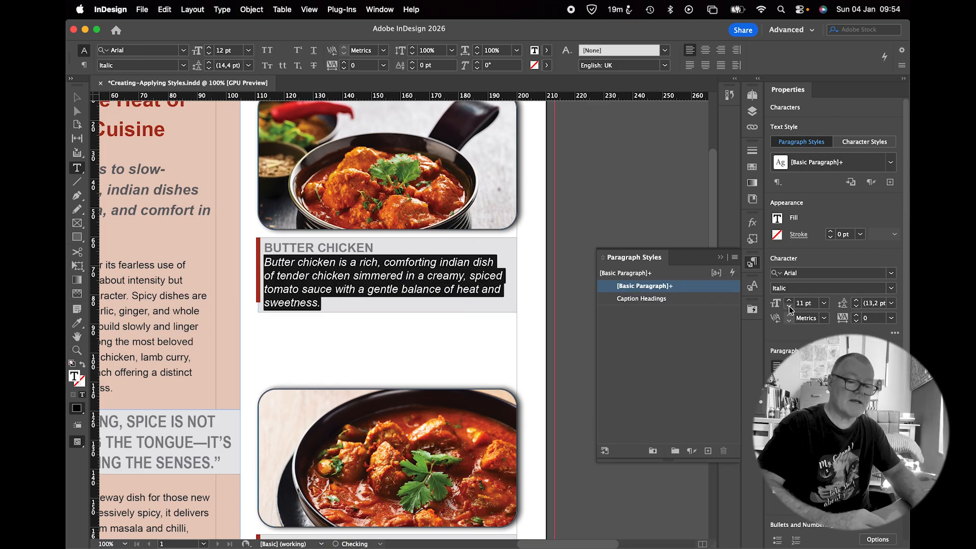
click(789, 307)
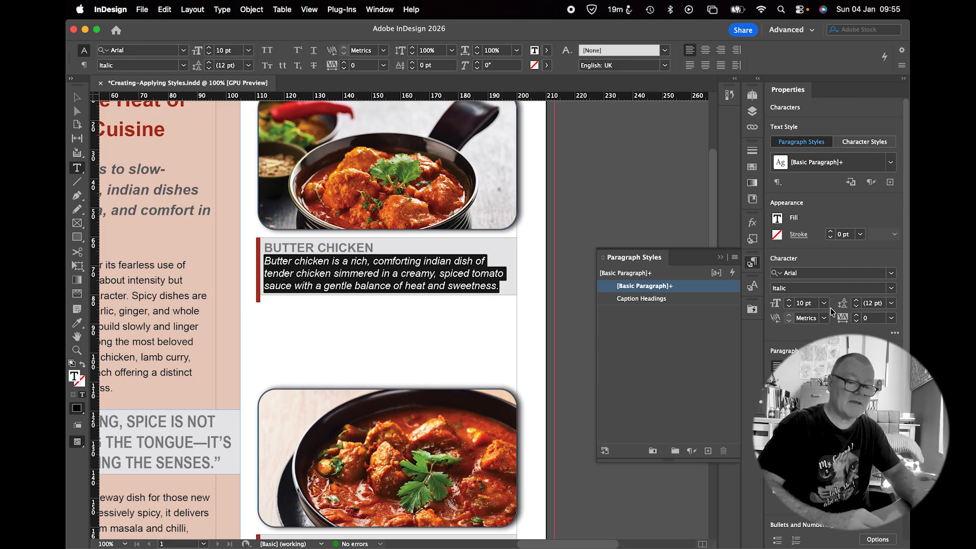
click(857, 300)
click(856, 300)
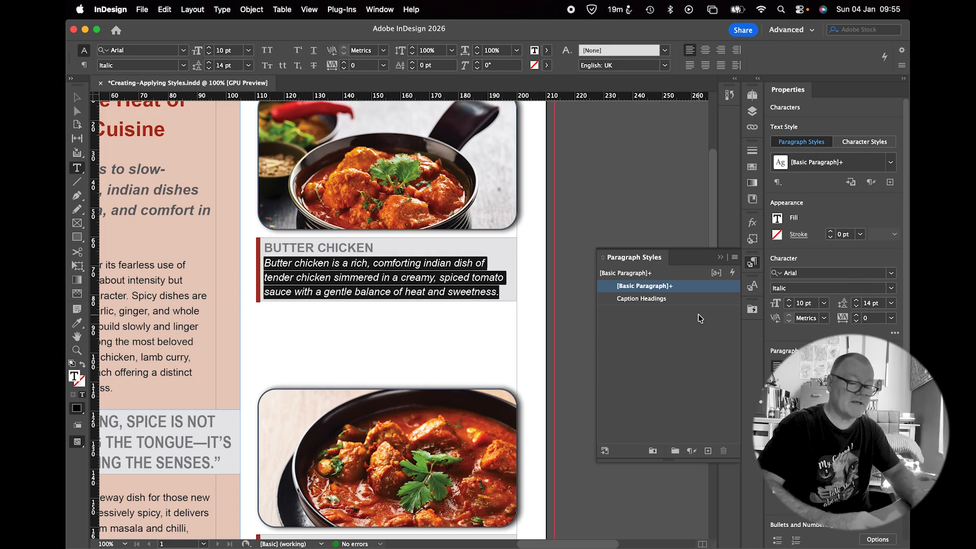
Create a new paragraph style from the formatted description and name it Caption Text
click(708, 451)
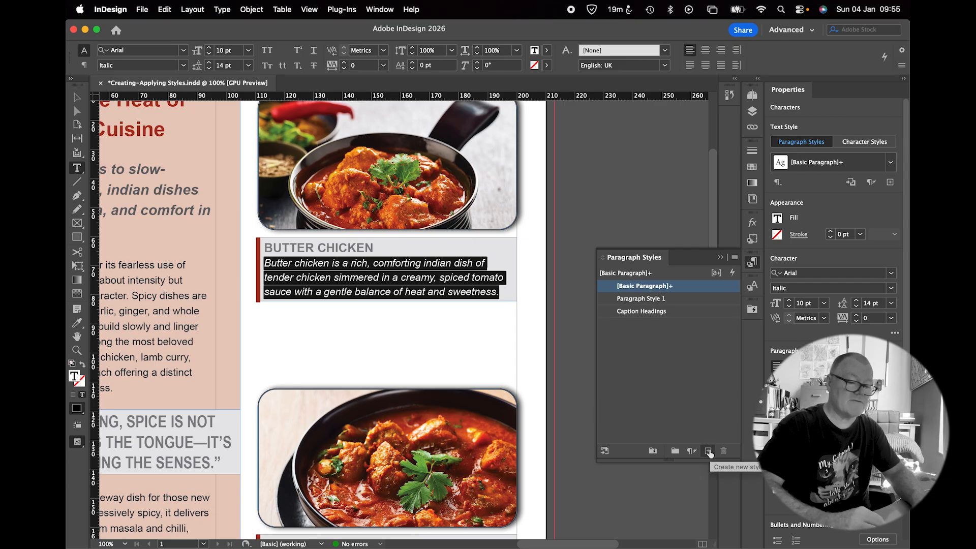
double_click(660, 304)
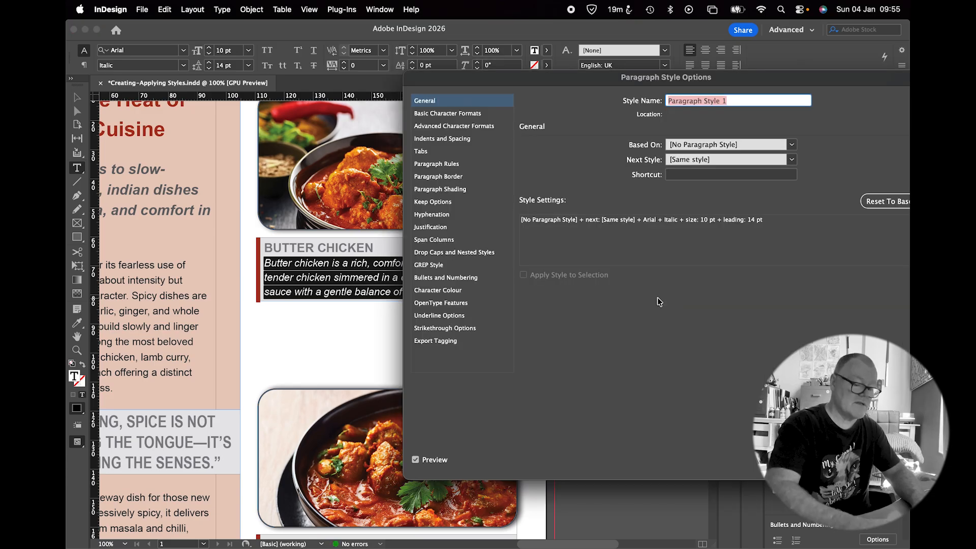
text(Caption Text)
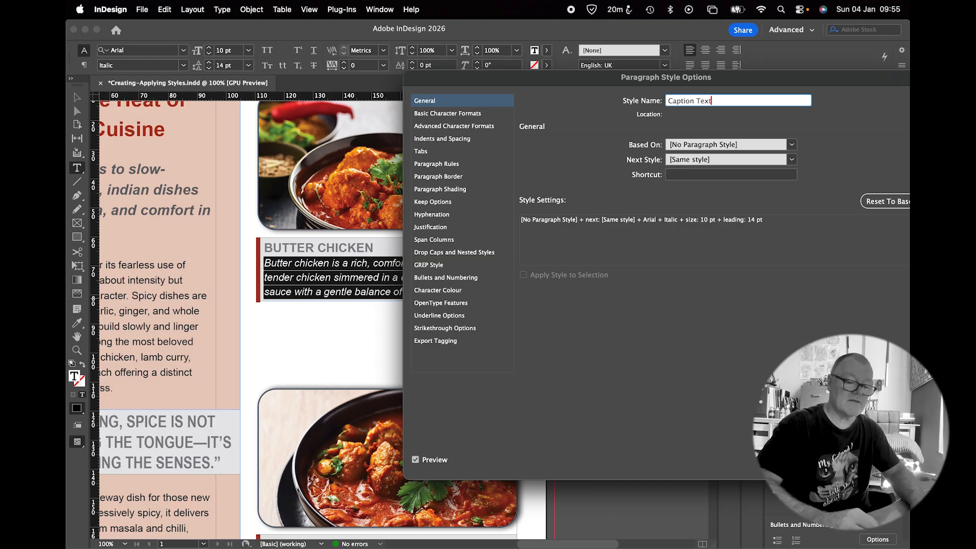
key(Return)
Apply Caption Headings to the Lamb Curry heading and Caption Text to its description
scroll(458, 313, down, 1)
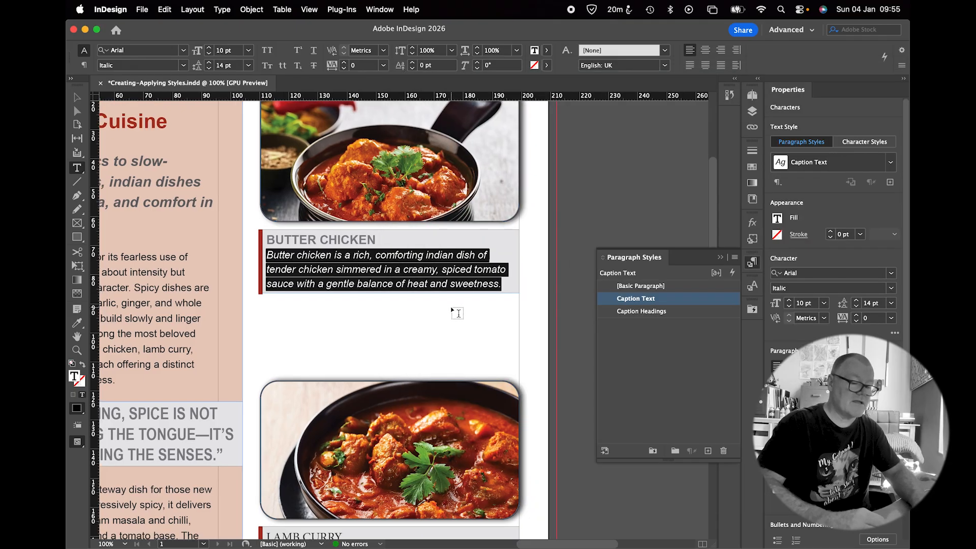
scroll(458, 313, down, 10)
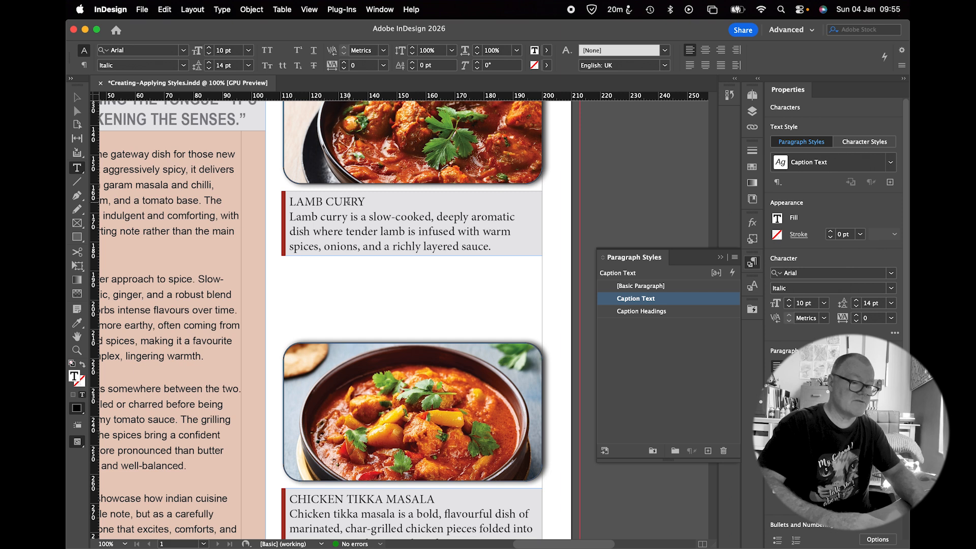
triple_click(348, 201)
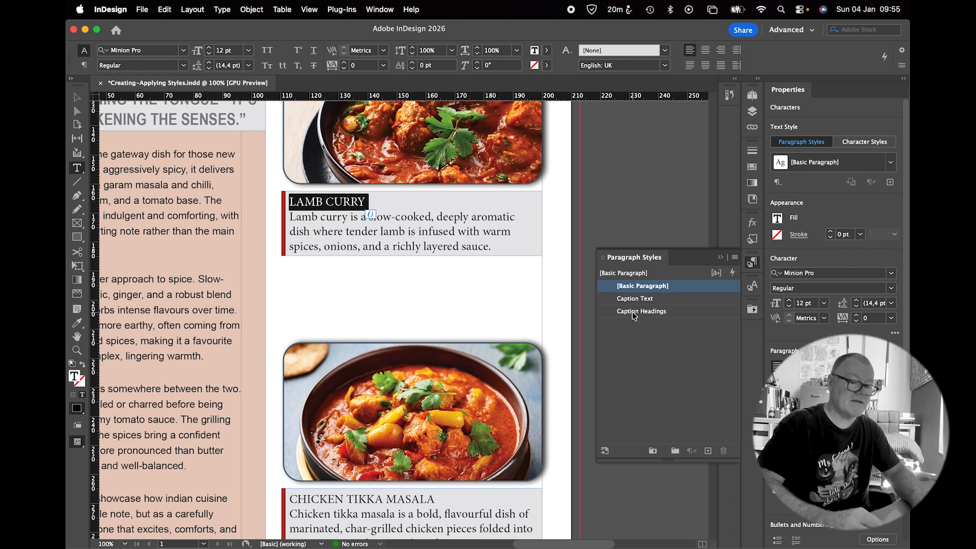
click(612, 311)
triple_click(468, 232)
click(468, 232)
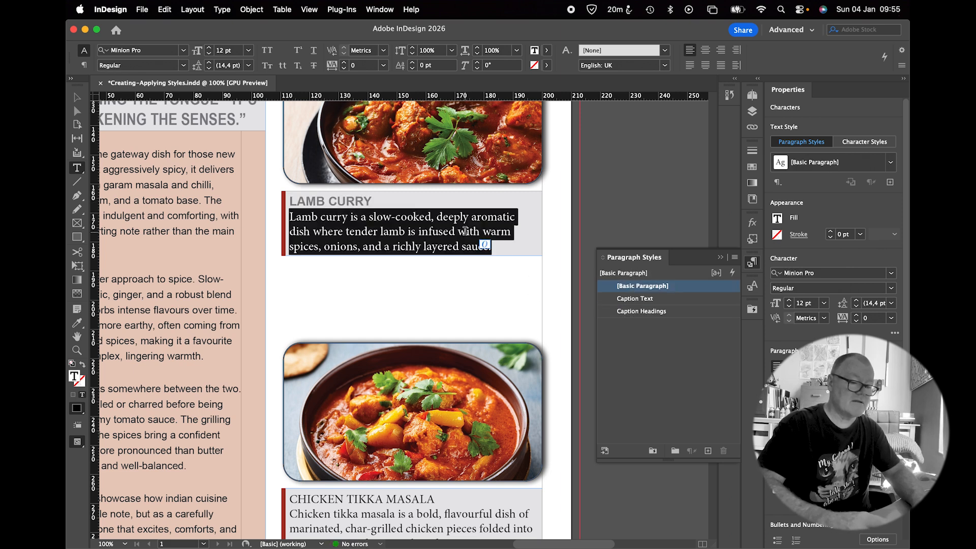
click(636, 299)
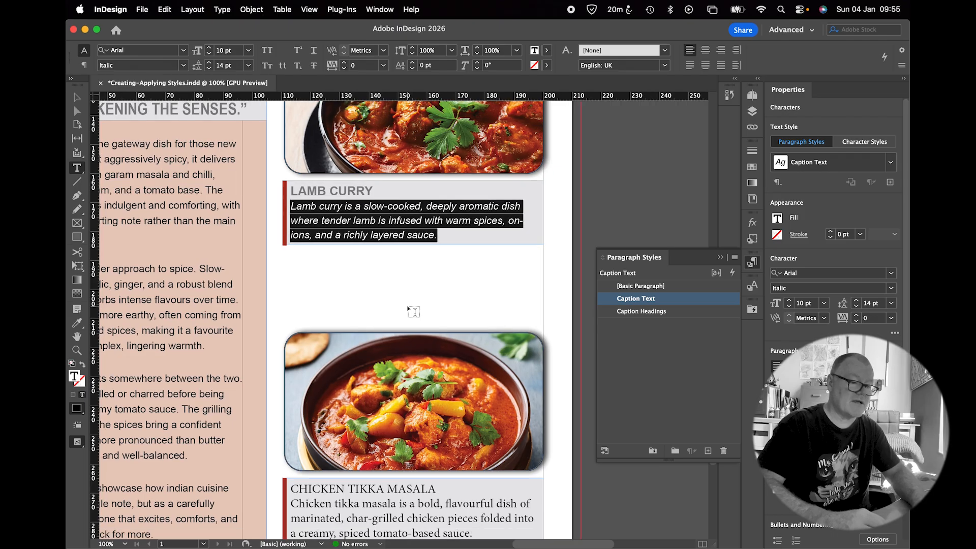
Apply Caption Headings to the Chicken Tikka Masala heading and Caption Text to its description
scroll(410, 307, down, 5)
triple_click(349, 317)
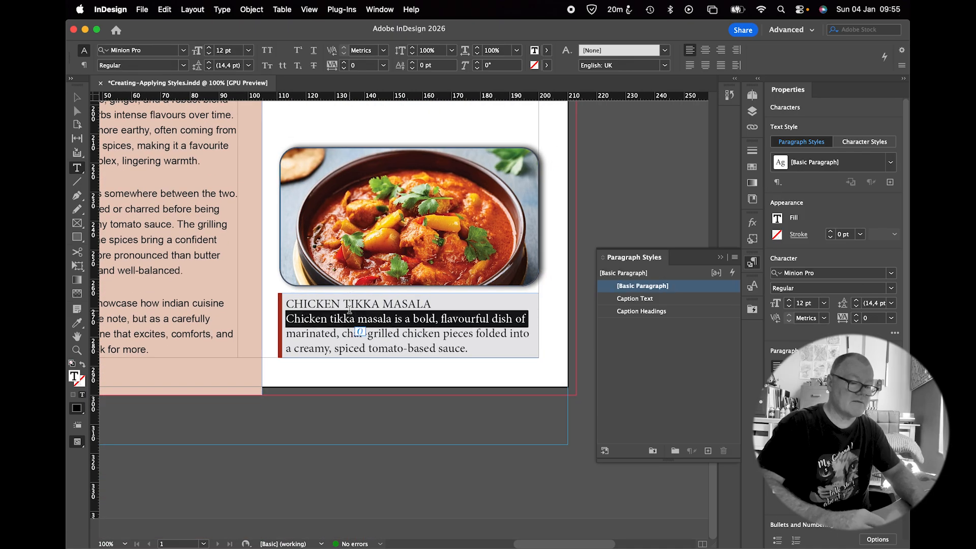
triple_click(350, 304)
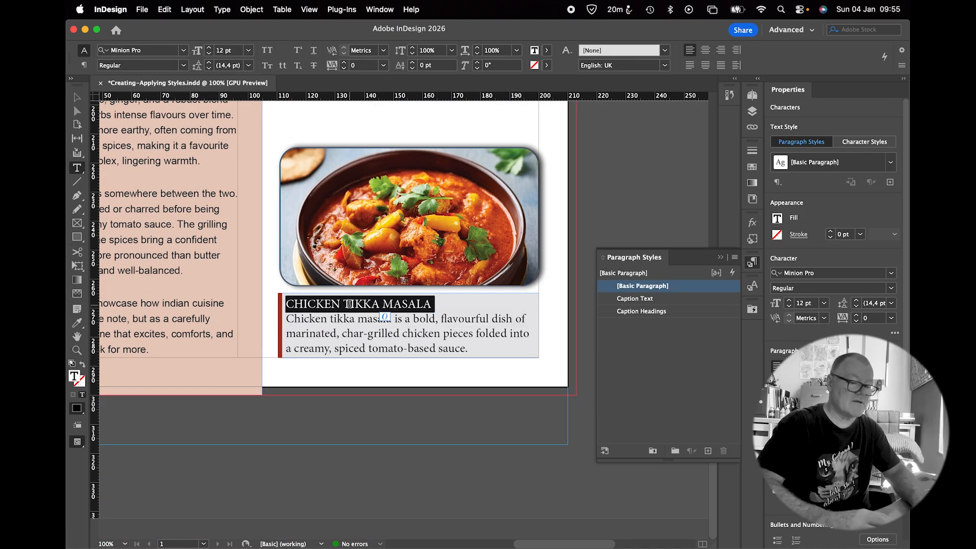
click(625, 311)
triple_click(428, 334)
click(428, 334)
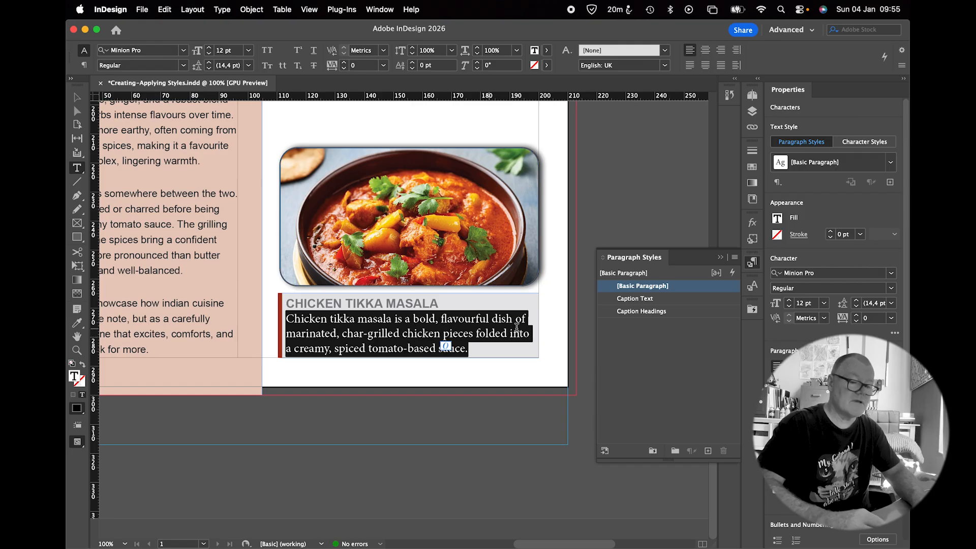
click(618, 299)
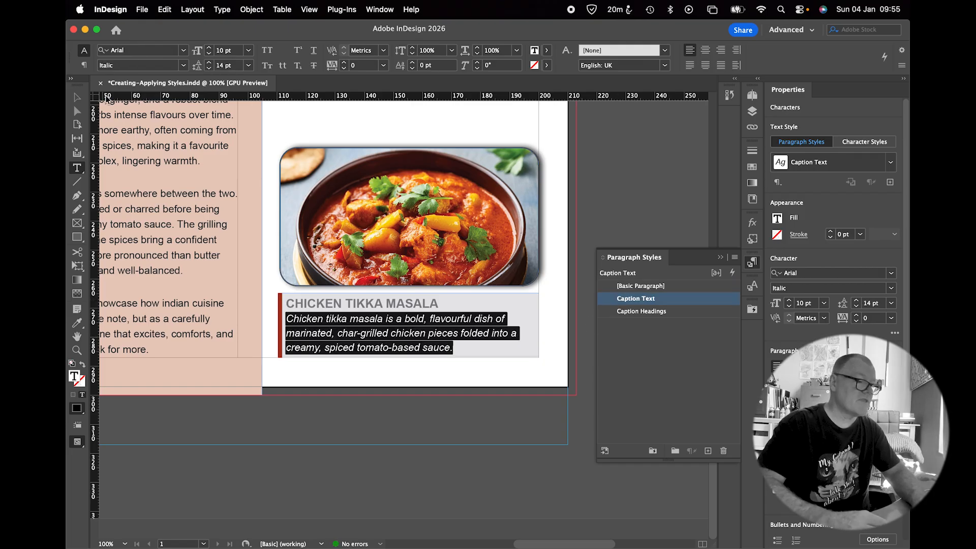
Deselect everything and fit the whole page in the window to review the styled captions
click(72, 101)
click(621, 171)
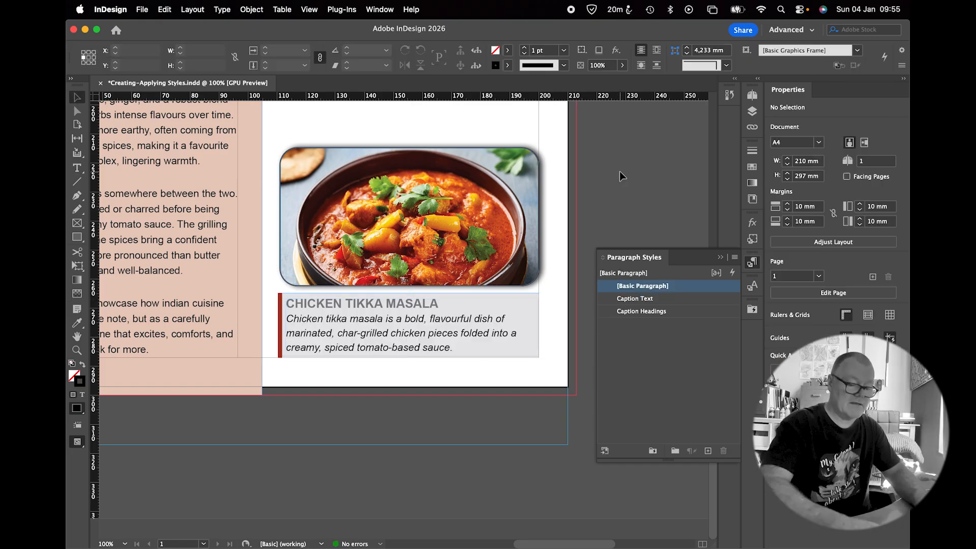
key(super+0)
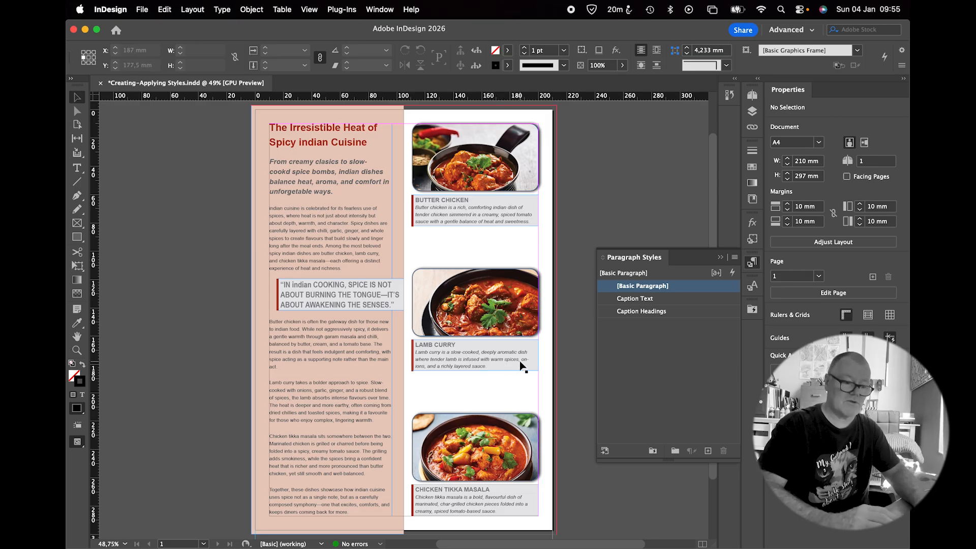
scroll(519, 362, right, 5)
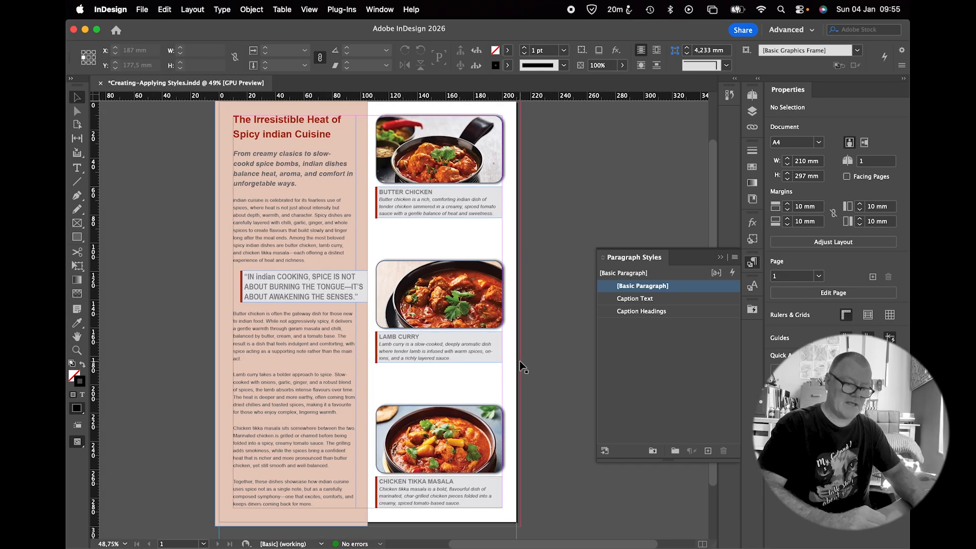
Edit the Image Frames object style to turn off the drop shadow and set its stroke to None
scroll(519, 361, right, 1)
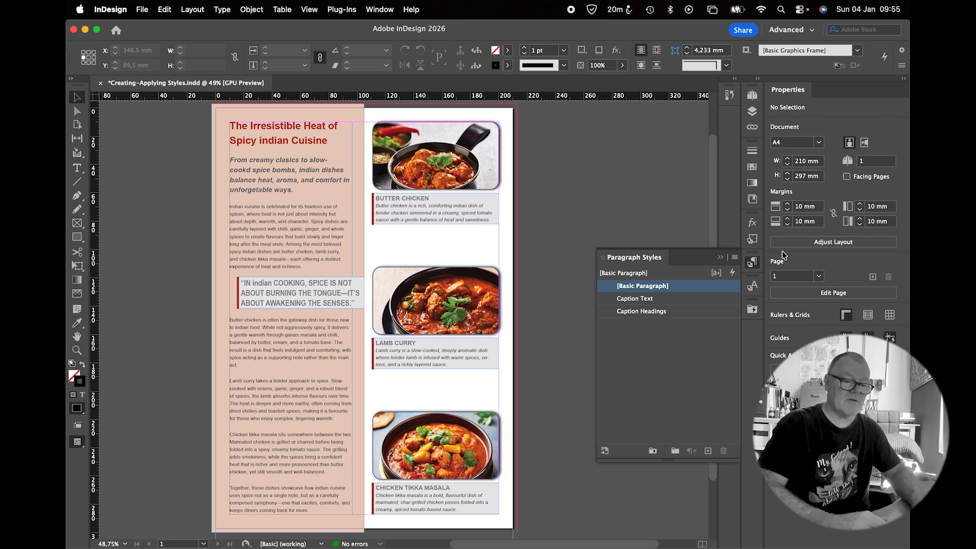
click(750, 242)
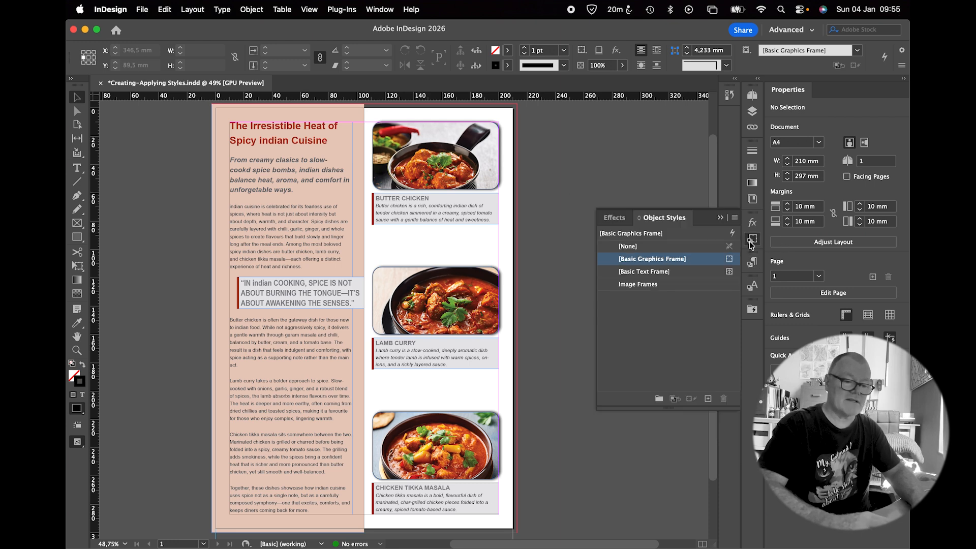
double_click(655, 284)
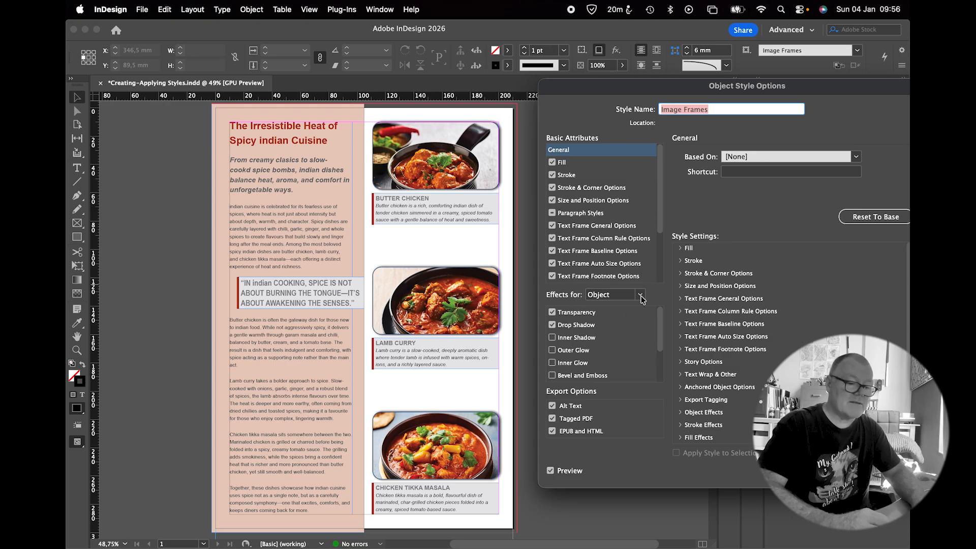
click(552, 325)
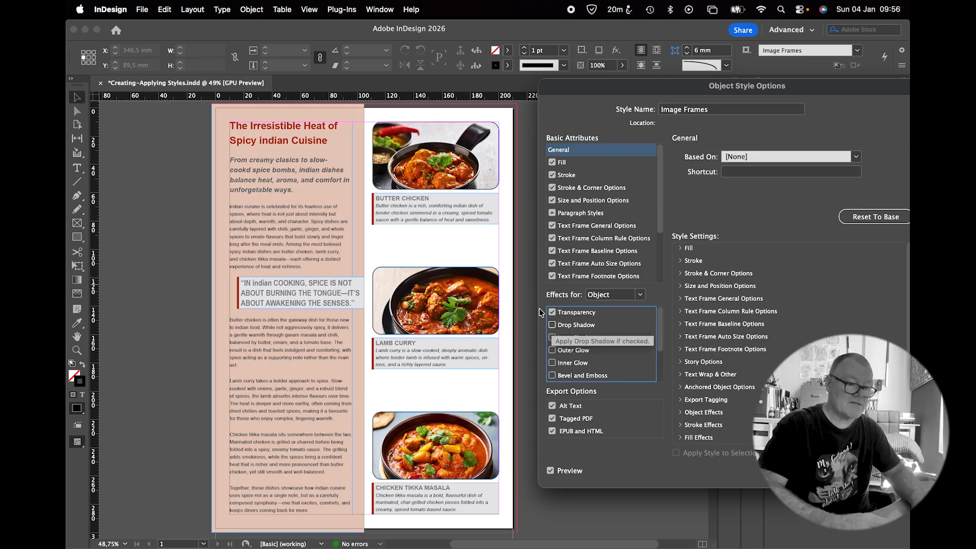
click(553, 175)
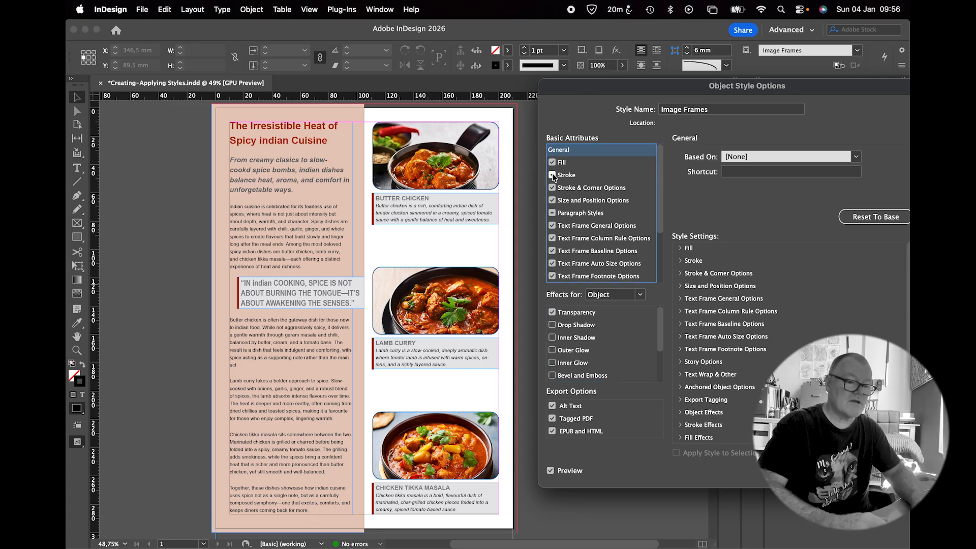
click(552, 175)
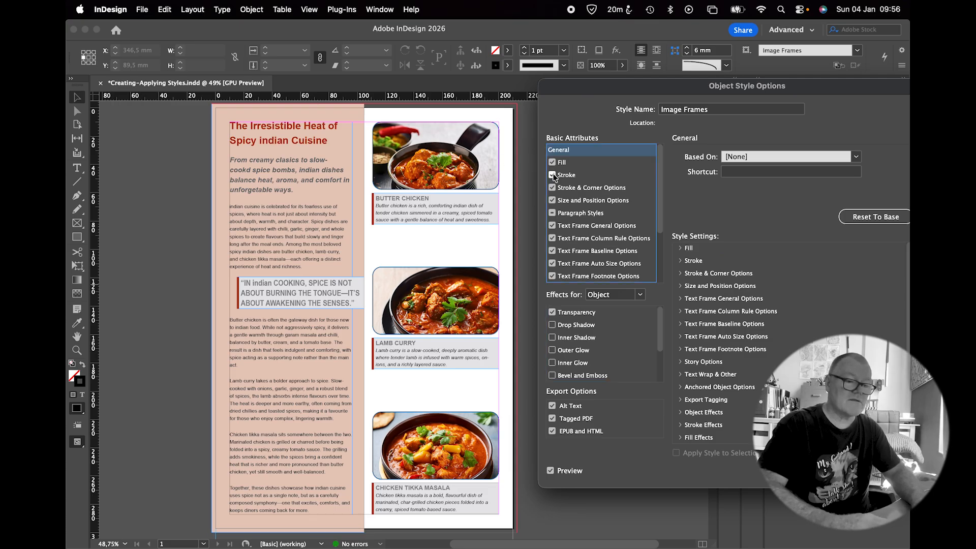
click(569, 174)
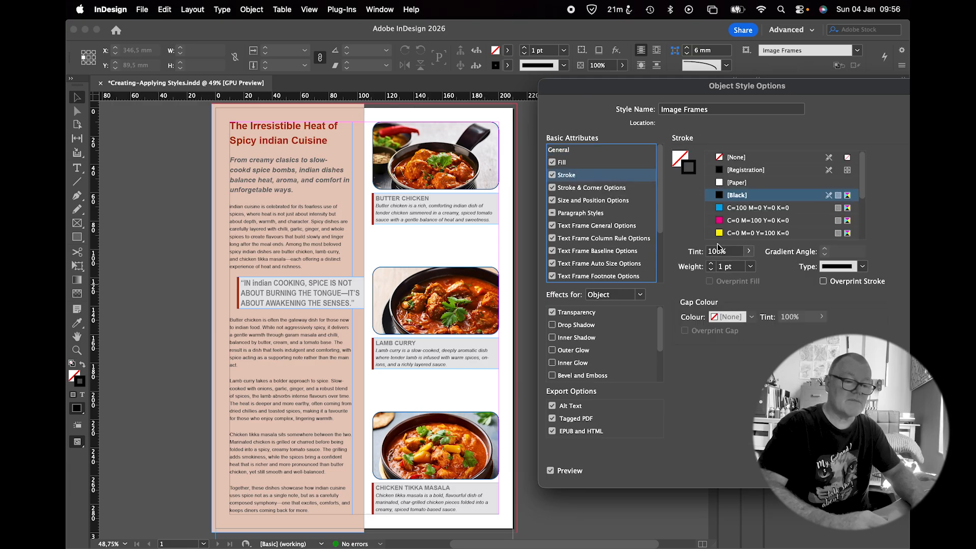
click(720, 158)
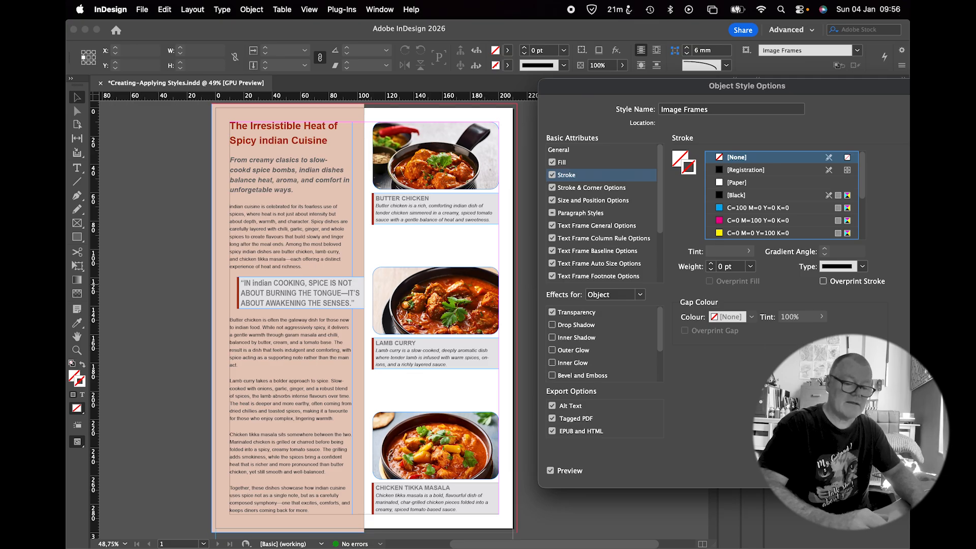
click(905, 471)
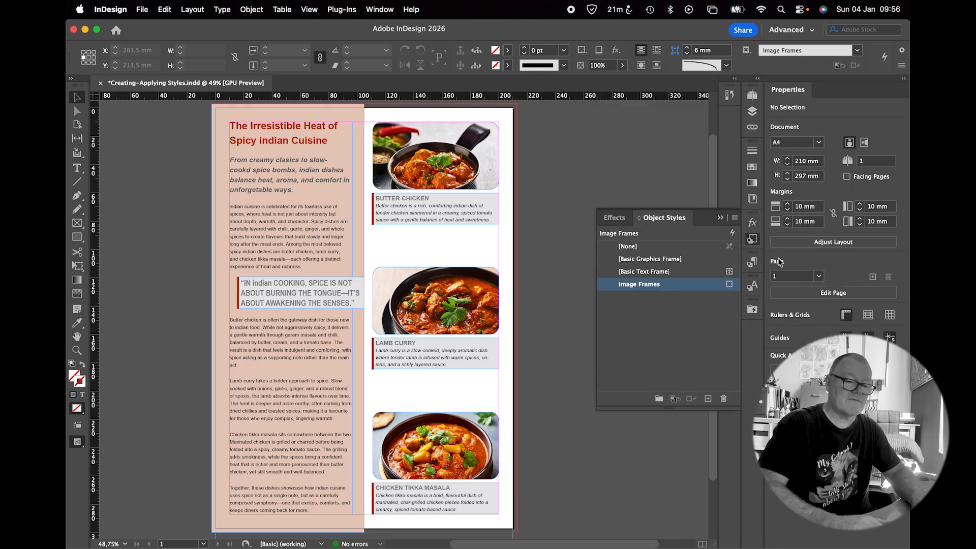
Edit the Caption Headings paragraph style's character colour to the Chilli swatch at 100% tint
click(753, 265)
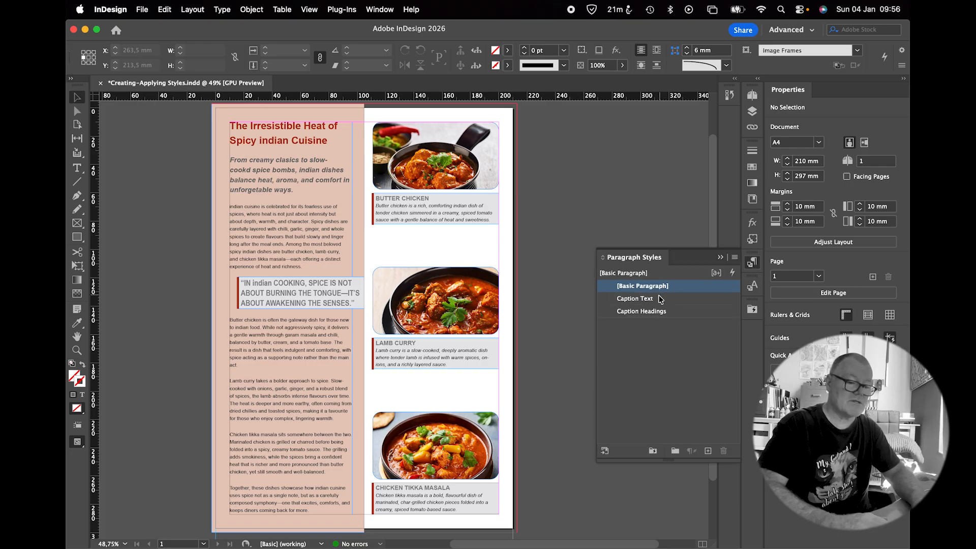
double_click(656, 312)
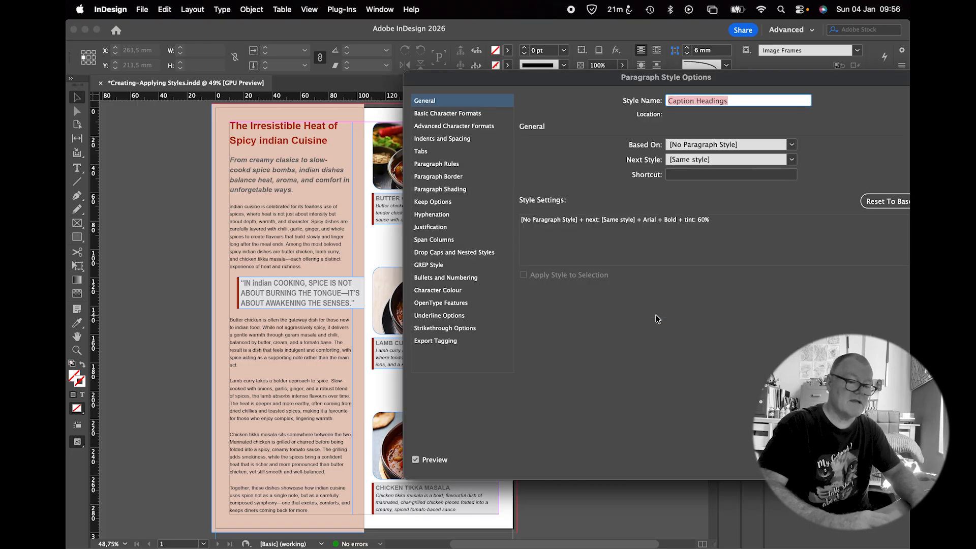
drag(564, 80, 639, 77)
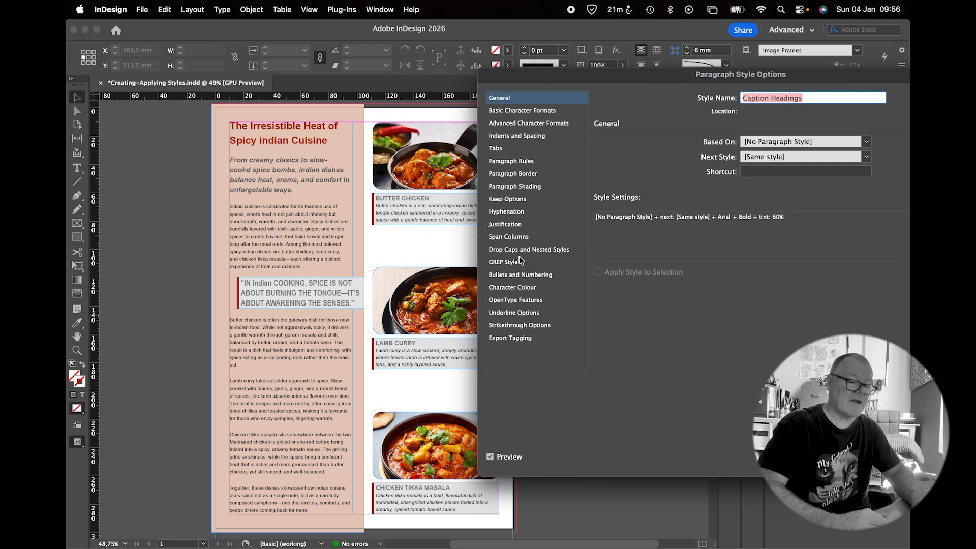
click(511, 288)
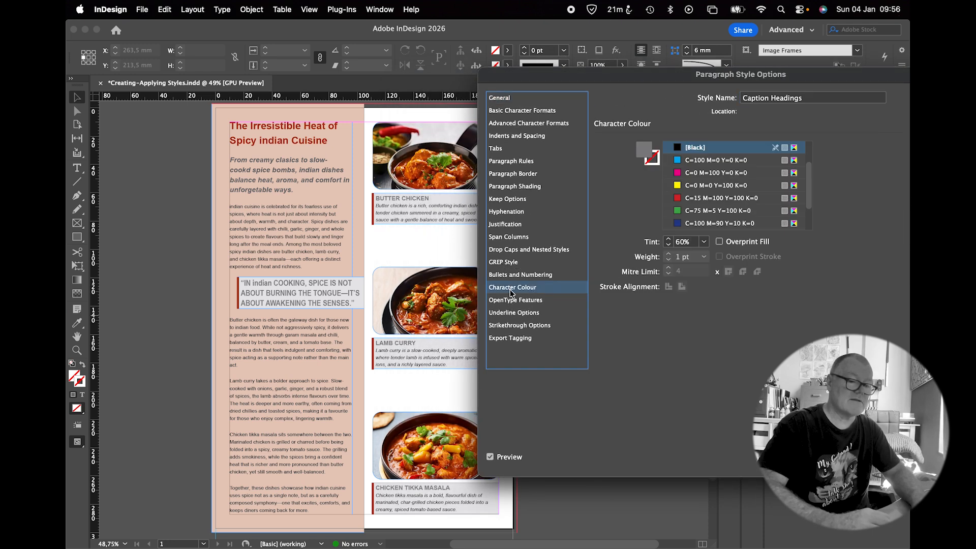
drag(808, 205, 820, 241)
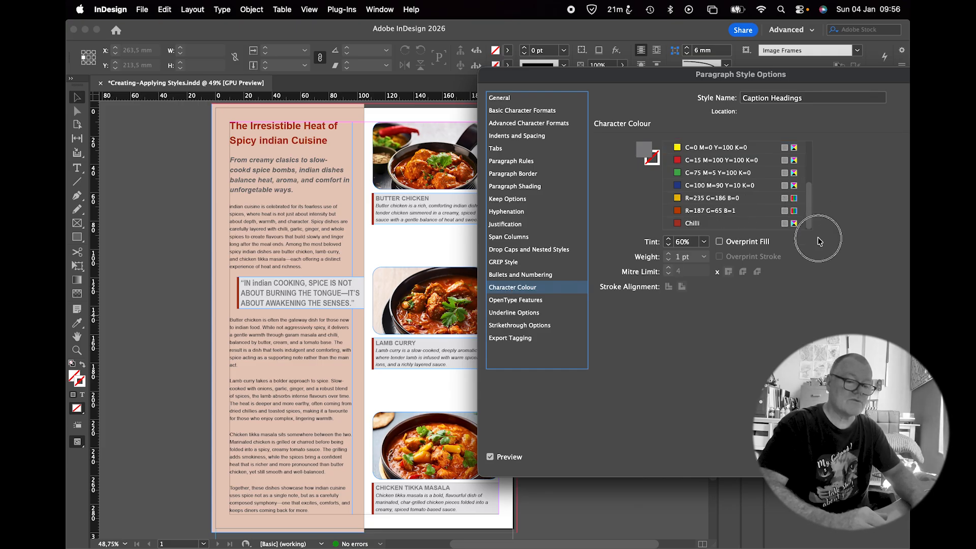
click(696, 224)
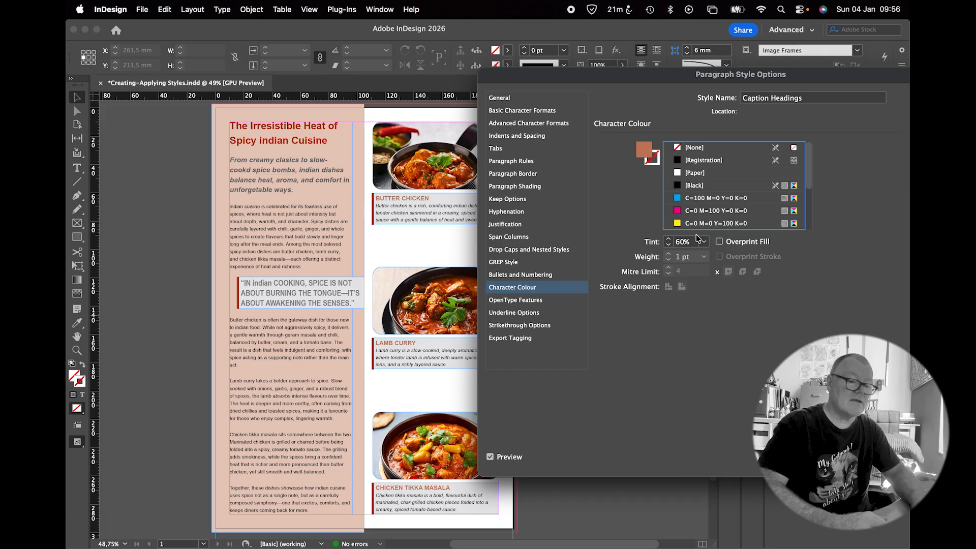
click(705, 242)
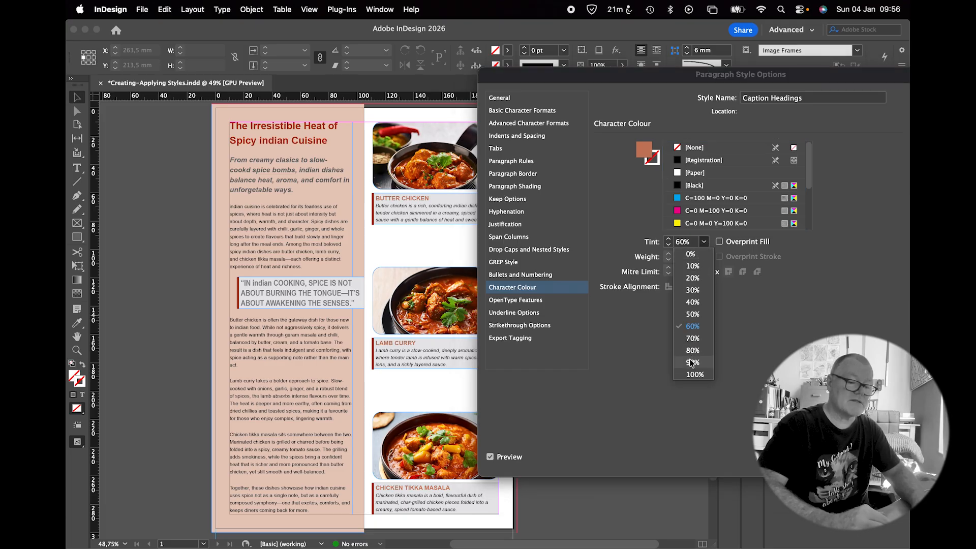
click(694, 375)
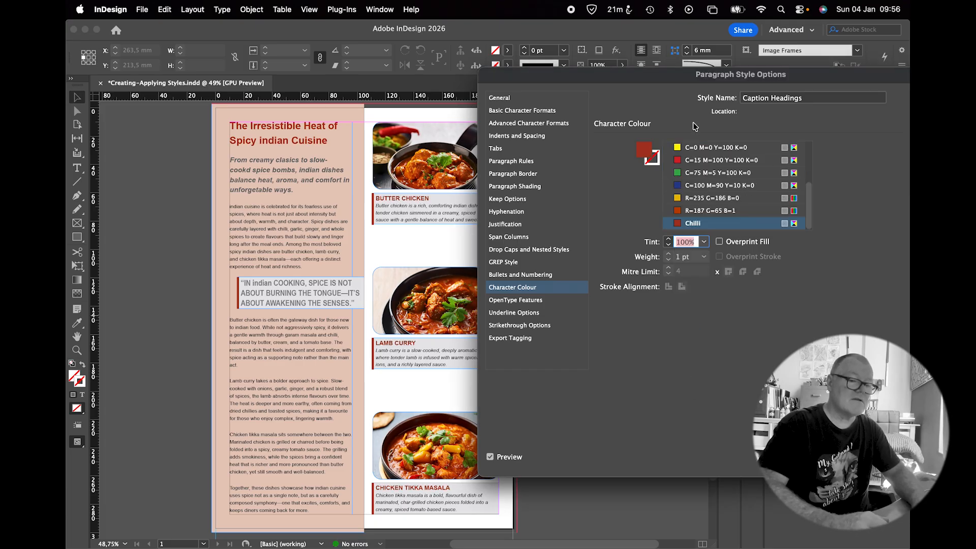
drag(686, 82, 565, 85)
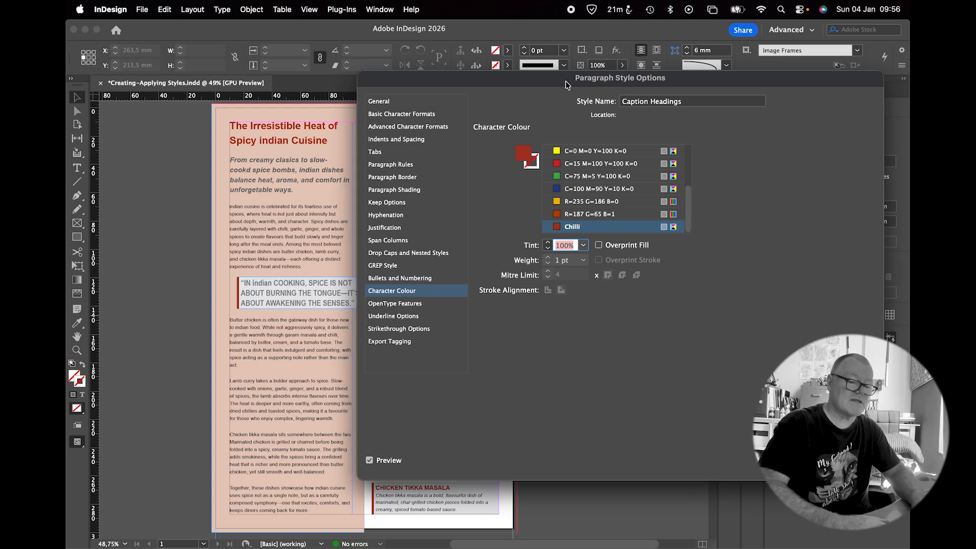
key(Return)
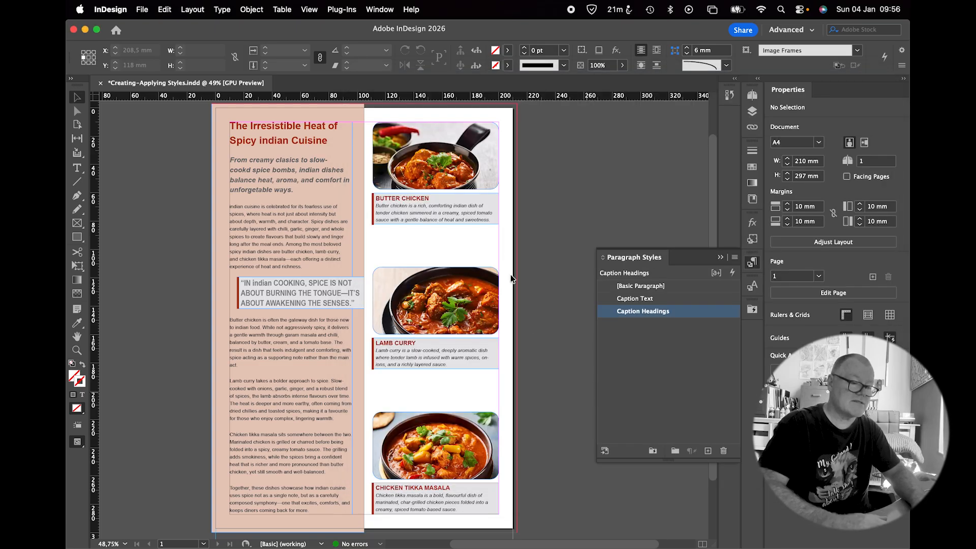